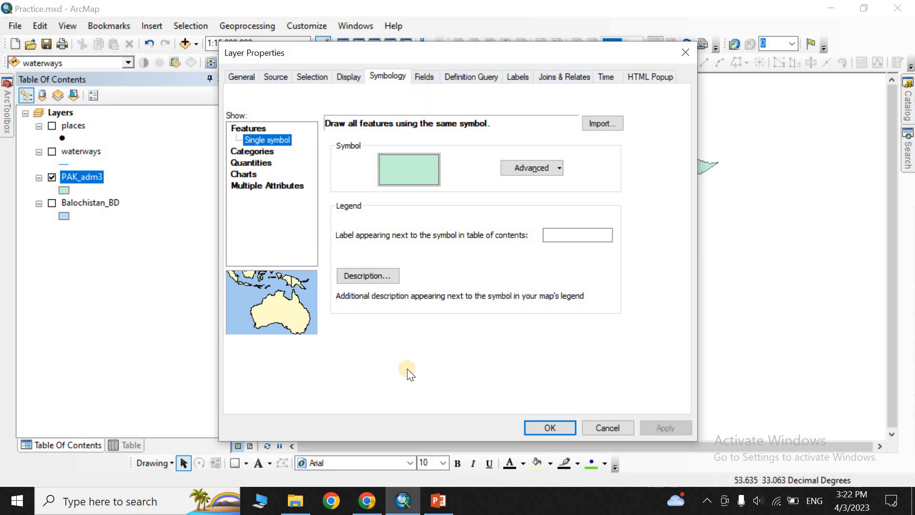
Step: Switch to Chrome to look over the latest videos on the Techflare Consultants YouTube channel, and return to ArcMap
click(367, 500)
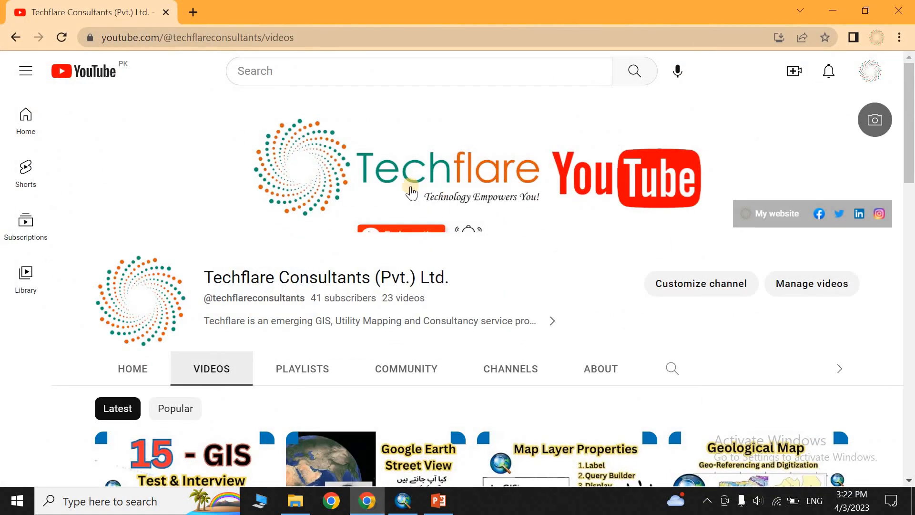
scroll(522, 262, down, 3)
mouse_move(532, 286)
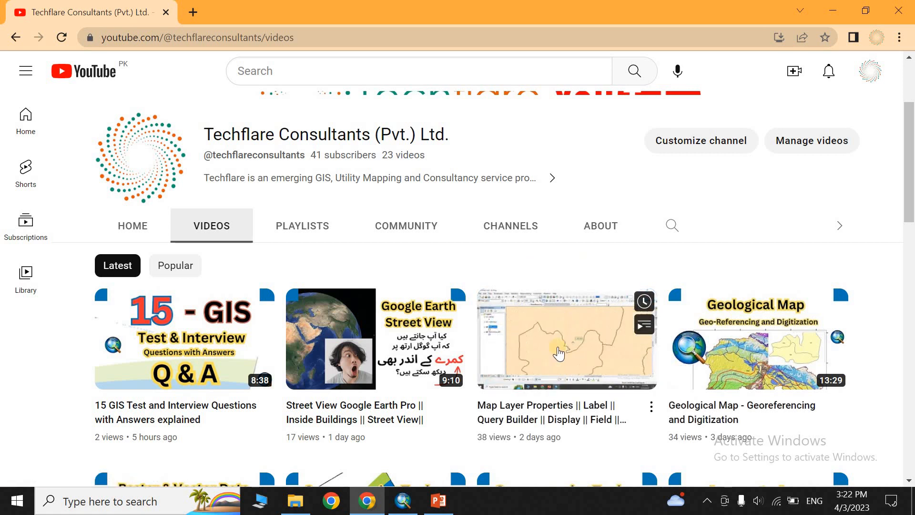
click(404, 500)
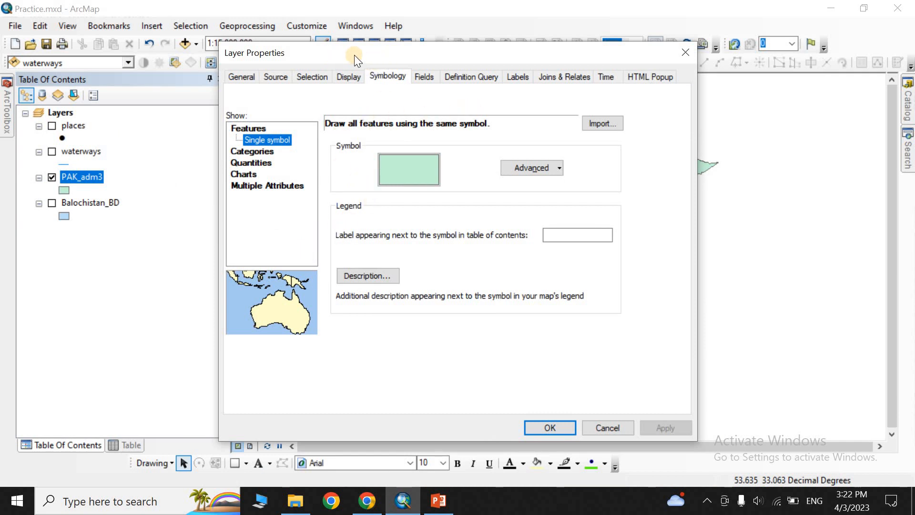
Step: Reopen the PAK_adm3 layer's properties and apply the ESRI Lake fill as its single symbol
click(684, 53)
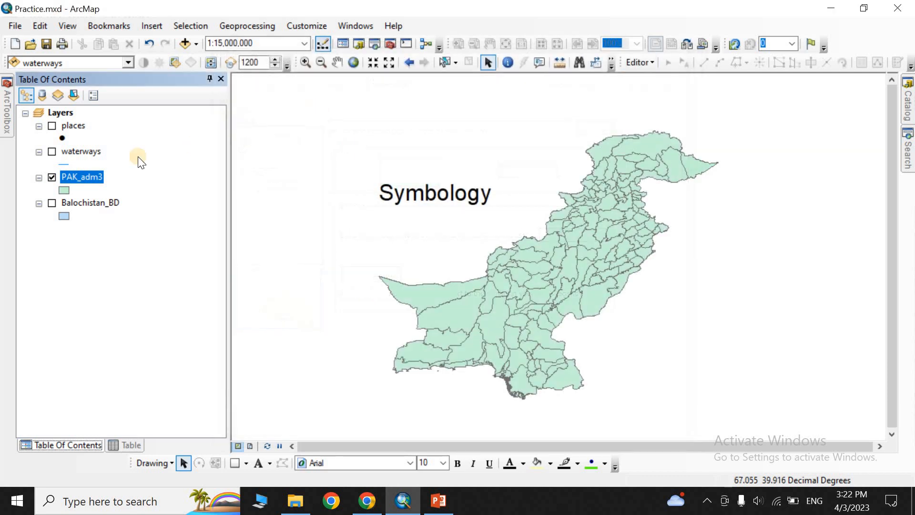
right_click(79, 176)
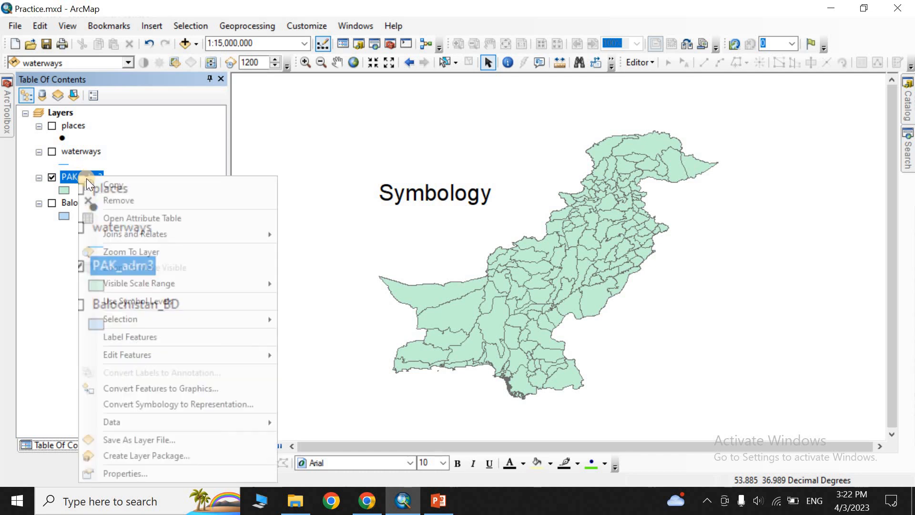
click(151, 472)
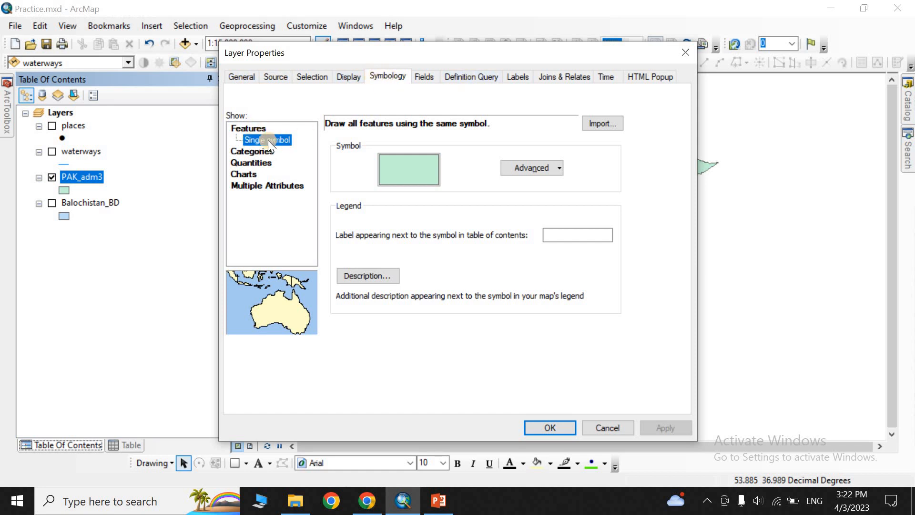
drag(445, 58, 182, 73)
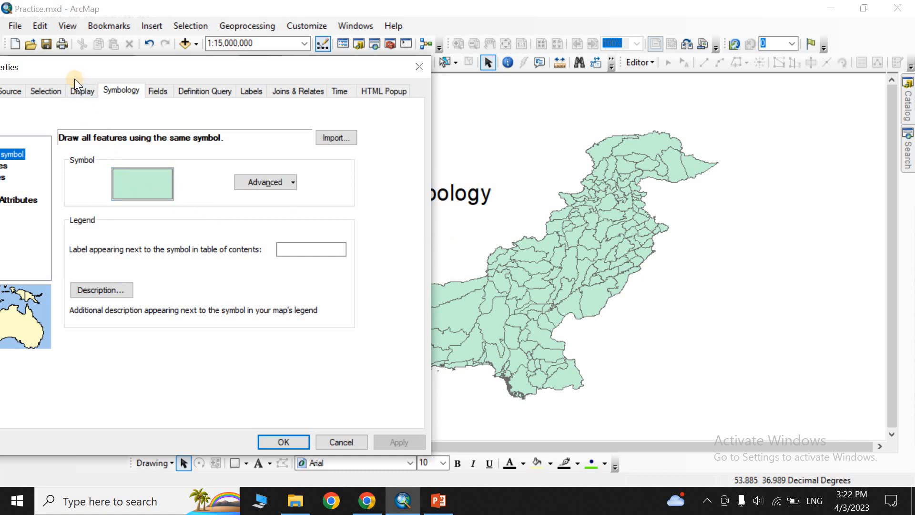
drag(77, 72, 168, 56)
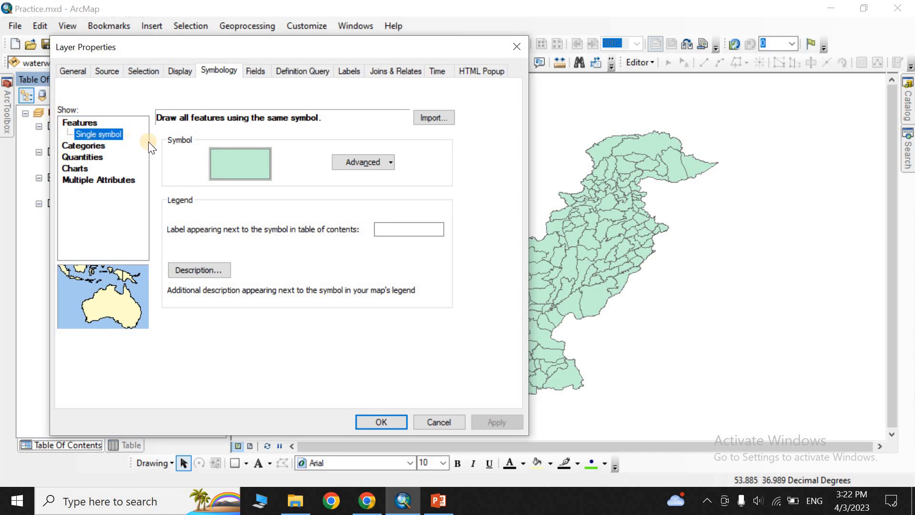
click(230, 164)
scroll(339, 200, down, 5)
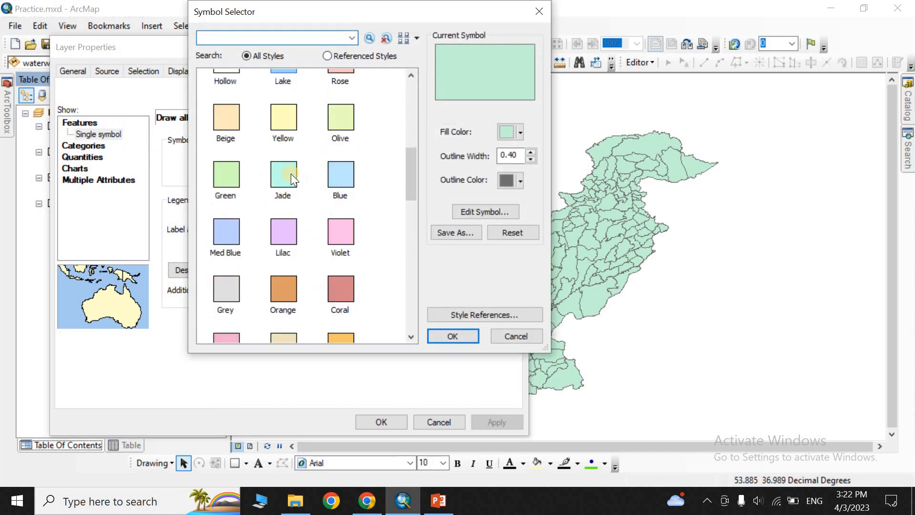
scroll(289, 205, down, 3)
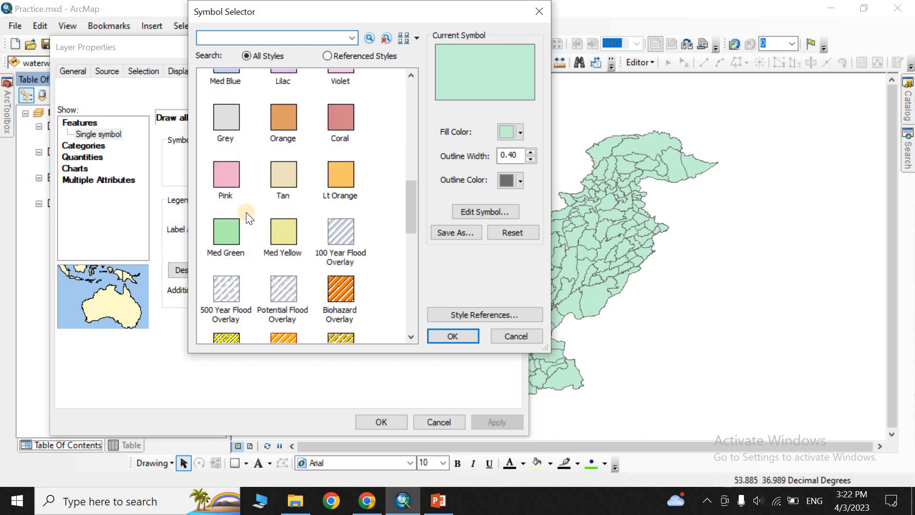
scroll(245, 210, up, 6)
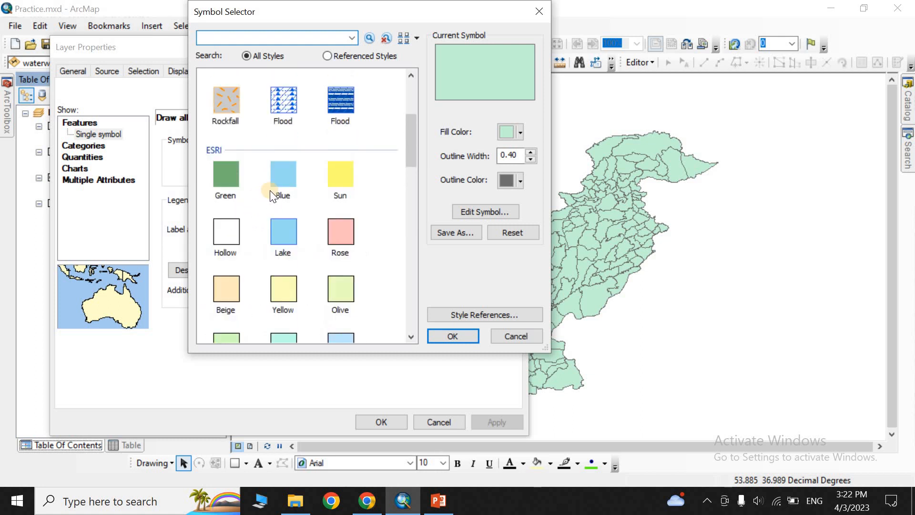
click(275, 233)
click(435, 335)
click(497, 419)
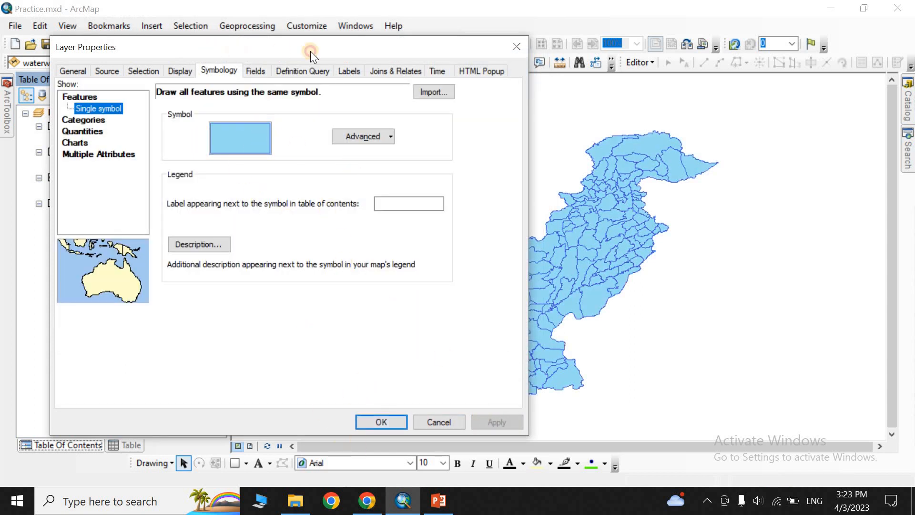
drag(311, 50, 398, 36)
click(167, 99)
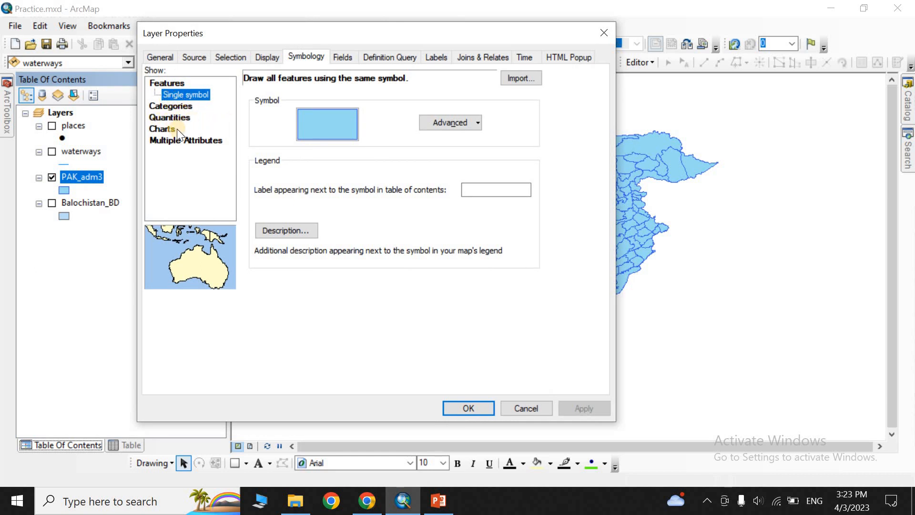
click(165, 105)
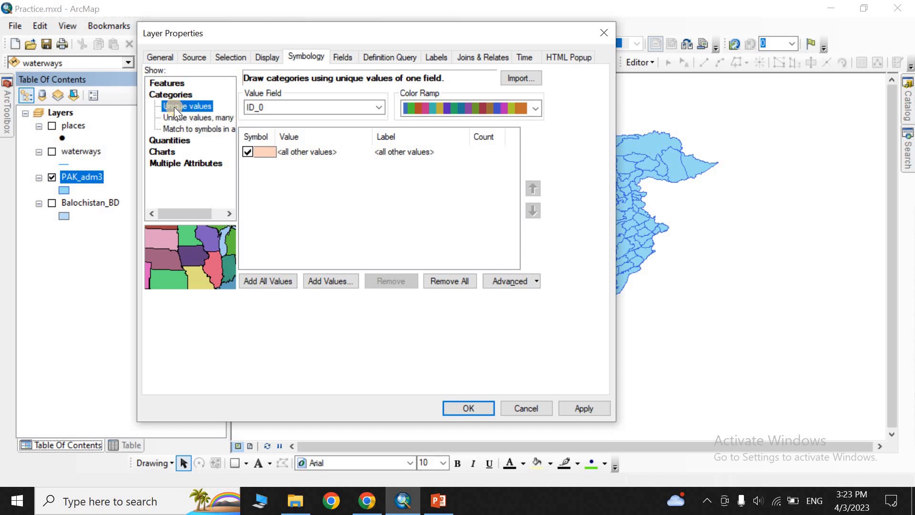
click(378, 107)
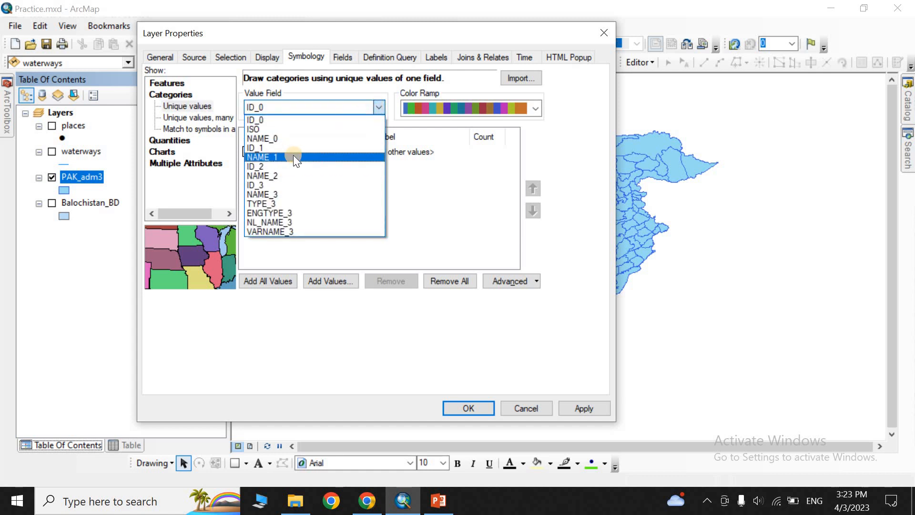
click(608, 30)
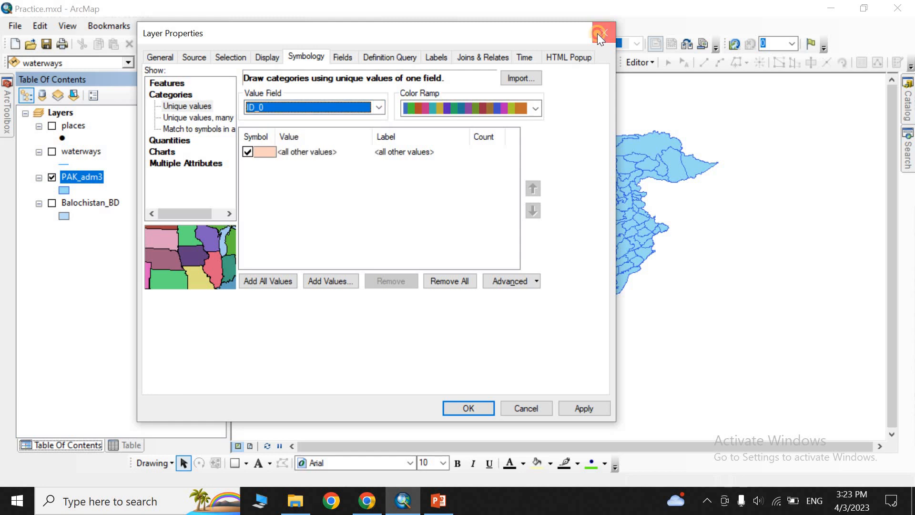
Step: Open the PAK_adm3 attribute table to examine its NAME_1 and NAME_2 columns, and return to the layer list
right_click(88, 175)
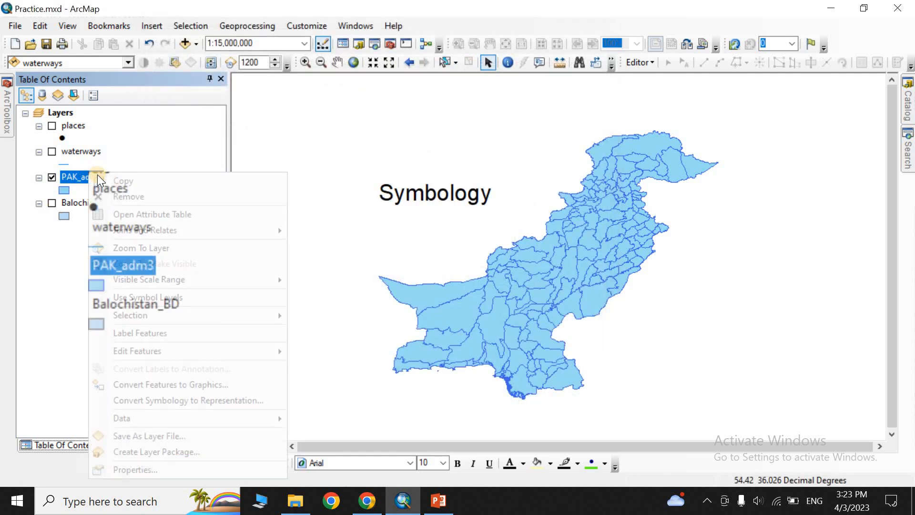
click(140, 213)
mouse_move(79, 376)
mouse_down()
mouse_move(53, 375)
mouse_move(115, 382)
mouse_move(75, 380)
mouse_up()
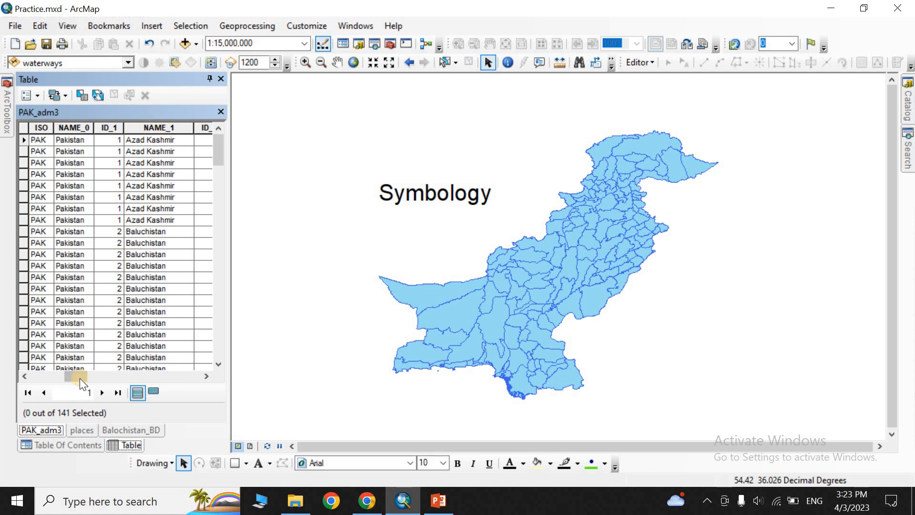
drag(79, 379, 106, 369)
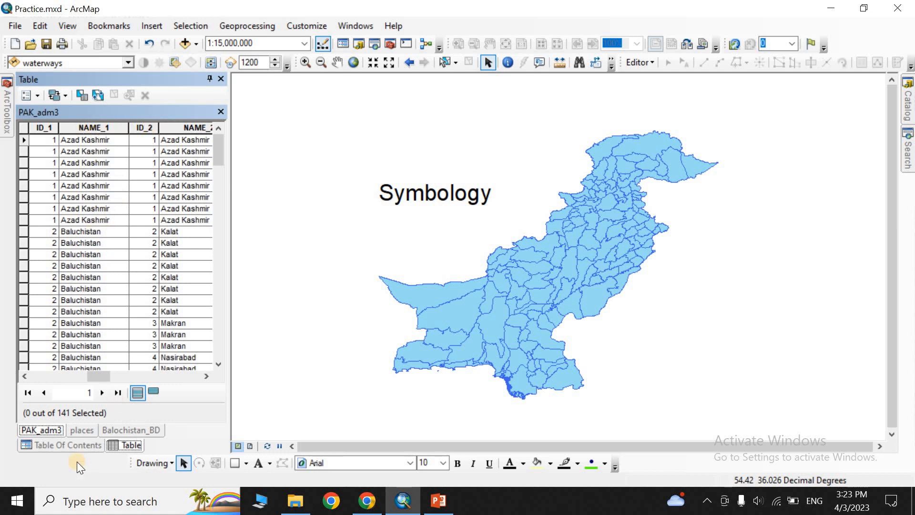
click(54, 449)
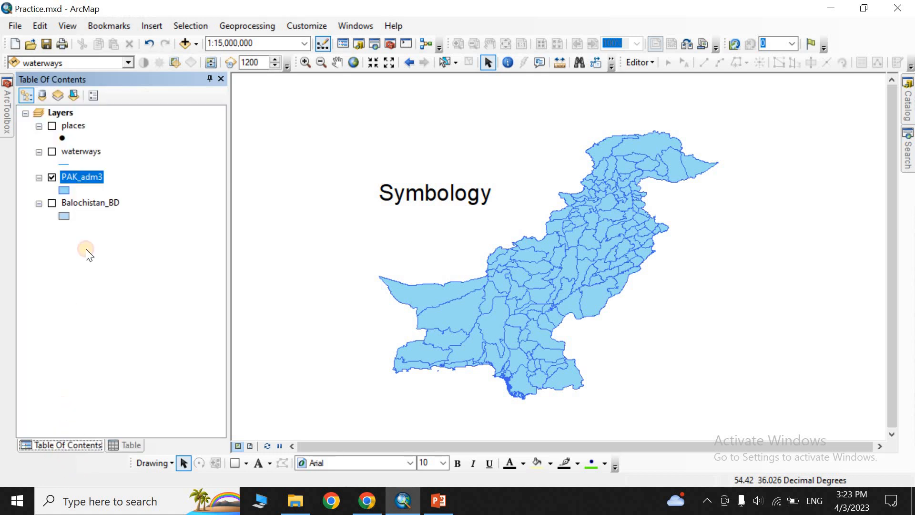
Step: Categorize the PAK_adm3 layer by unique values of the NAME_1 field and add all values
right_click(80, 179)
click(140, 472)
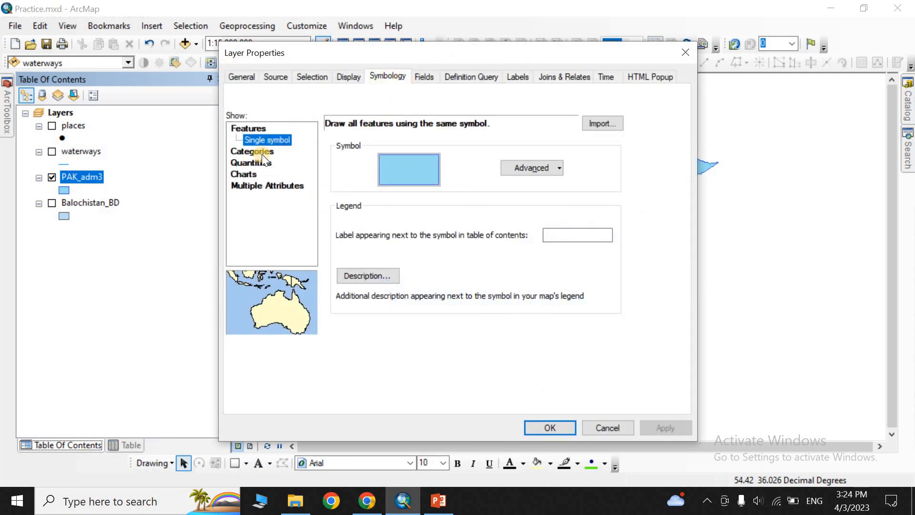
click(253, 153)
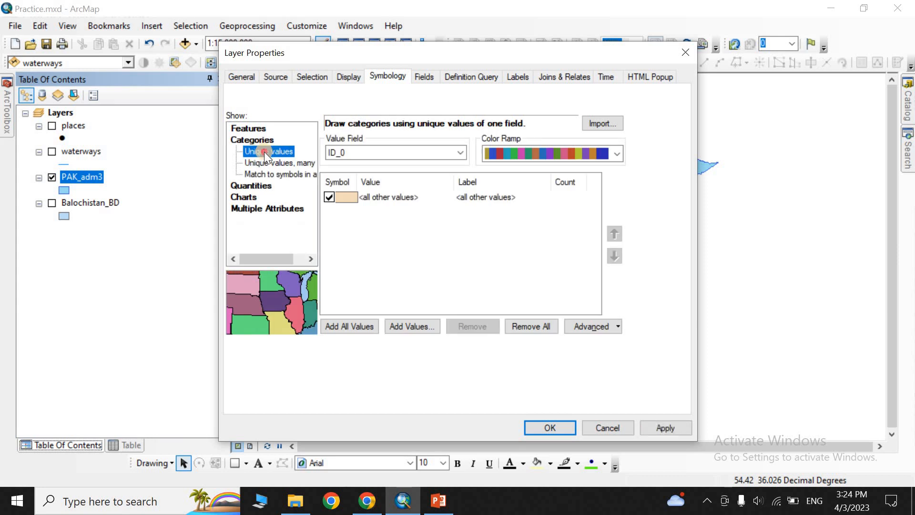
click(460, 153)
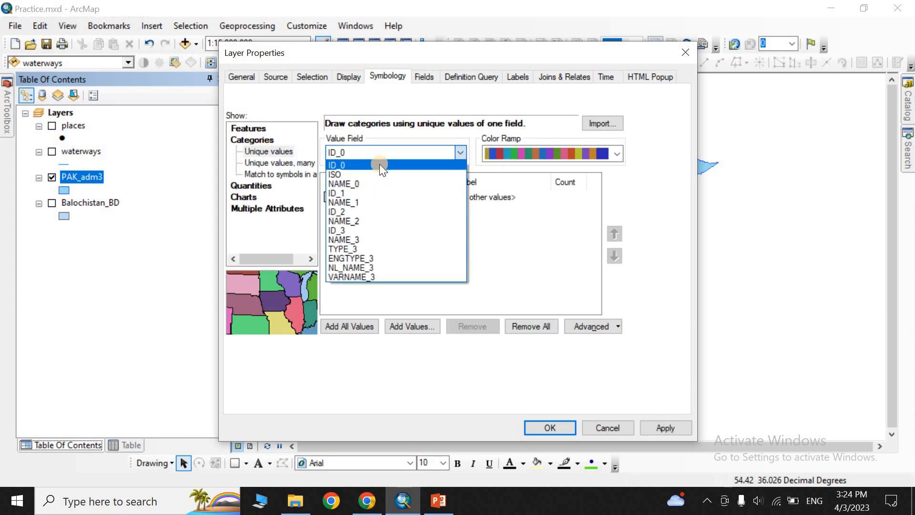
click(370, 203)
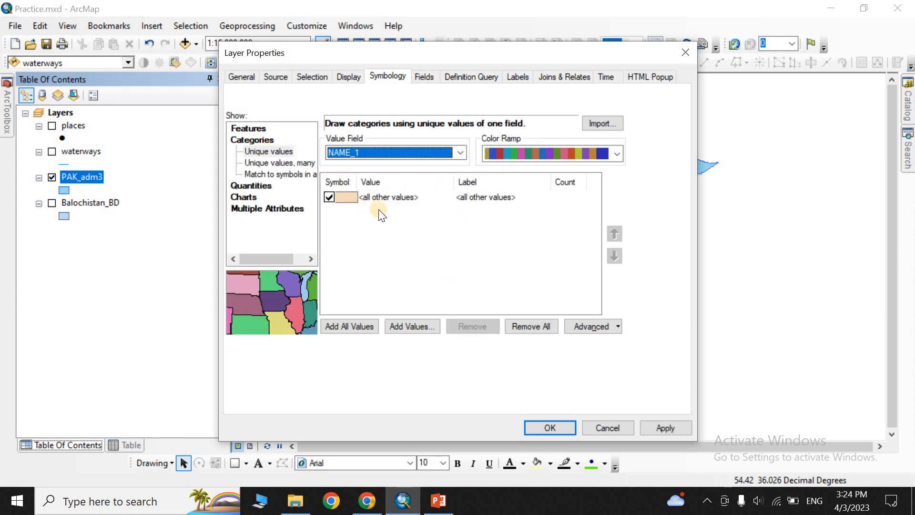
click(353, 325)
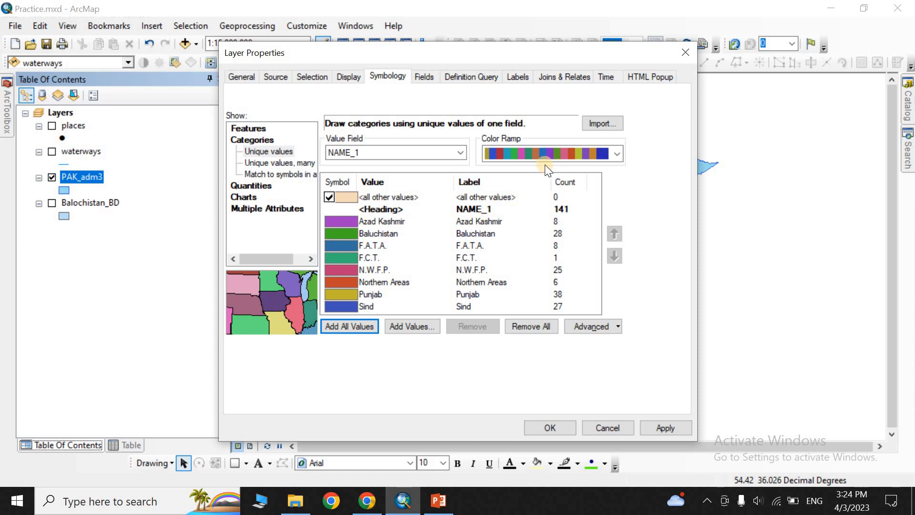
Step: Try a blue color ramp for the NAME_1 categories, replace it with a multicolored ramp, and apply the symbology to the map
click(617, 153)
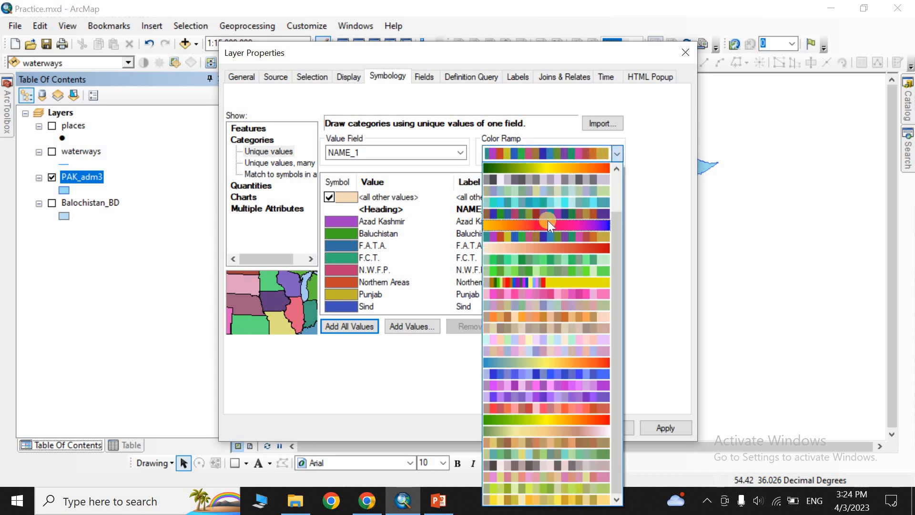
click(551, 373)
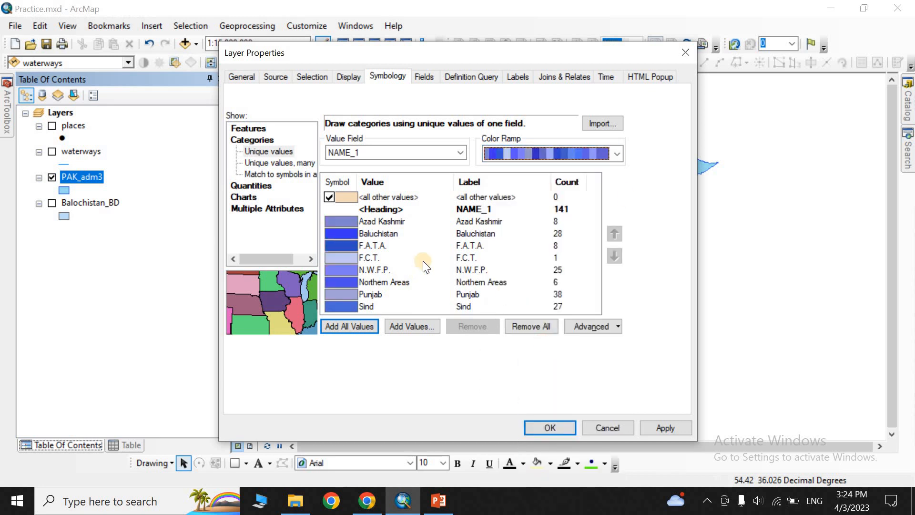
click(604, 157)
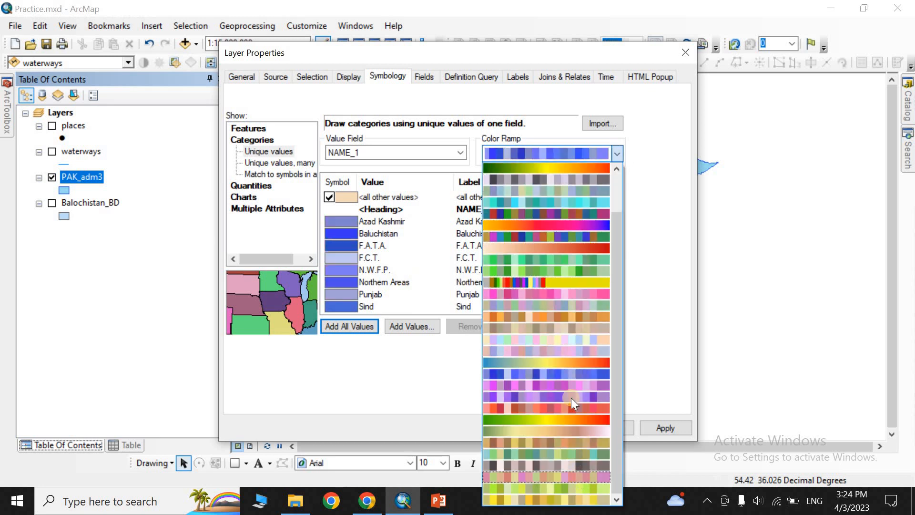
click(562, 233)
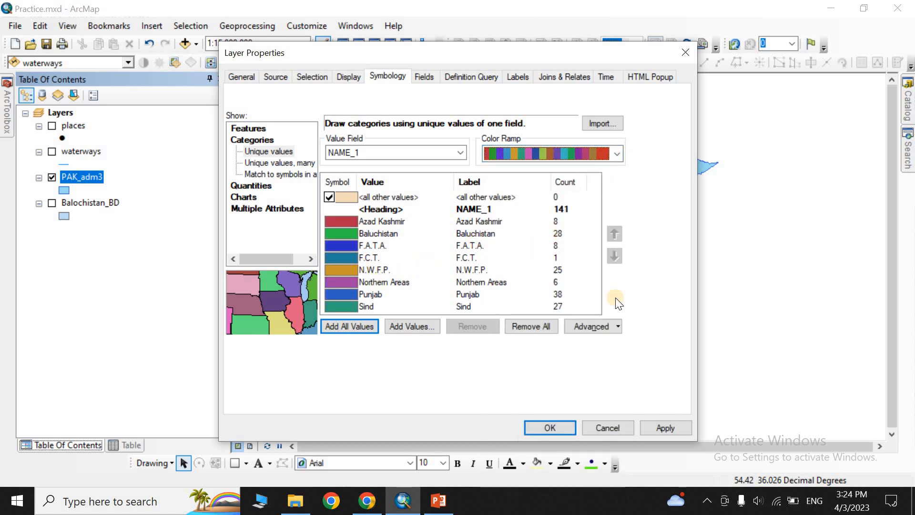
click(653, 425)
click(552, 428)
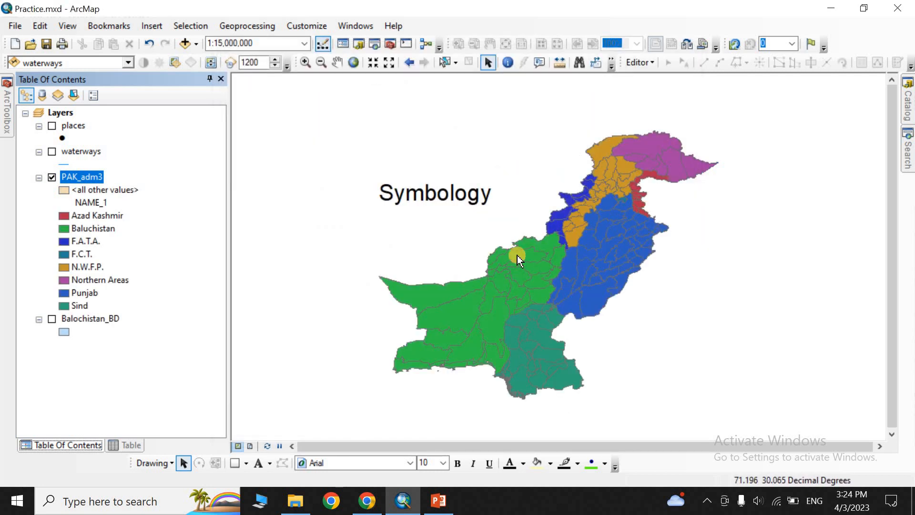
Step: Delete the "Symbology" text from the map and pan the Pakistan map toward the center of the view
click(464, 191)
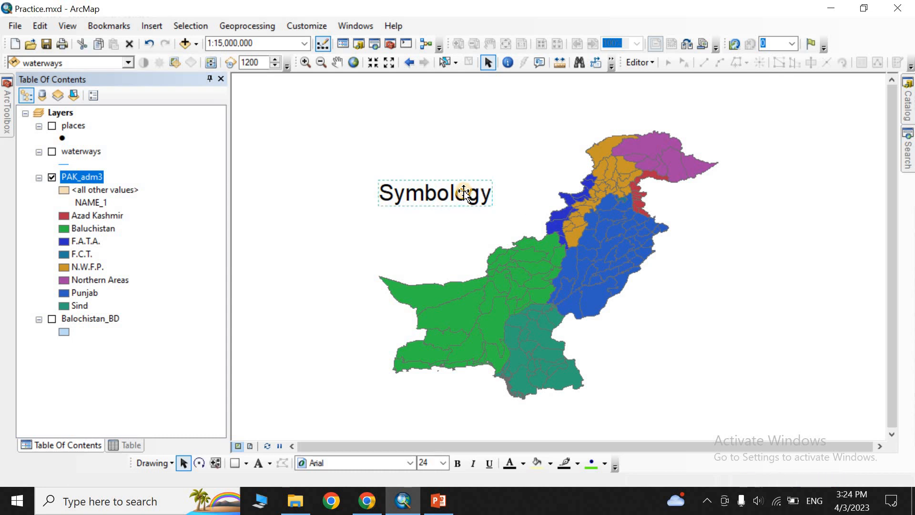
key(Delete)
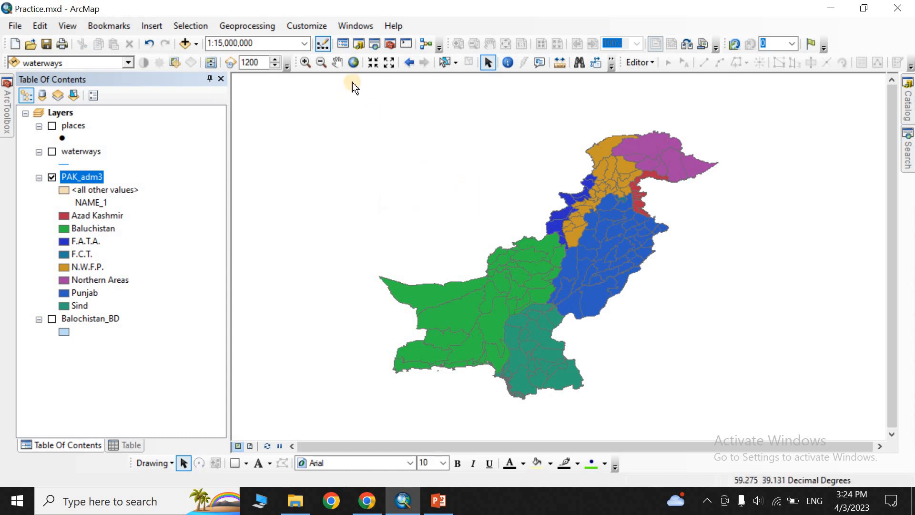
click(338, 63)
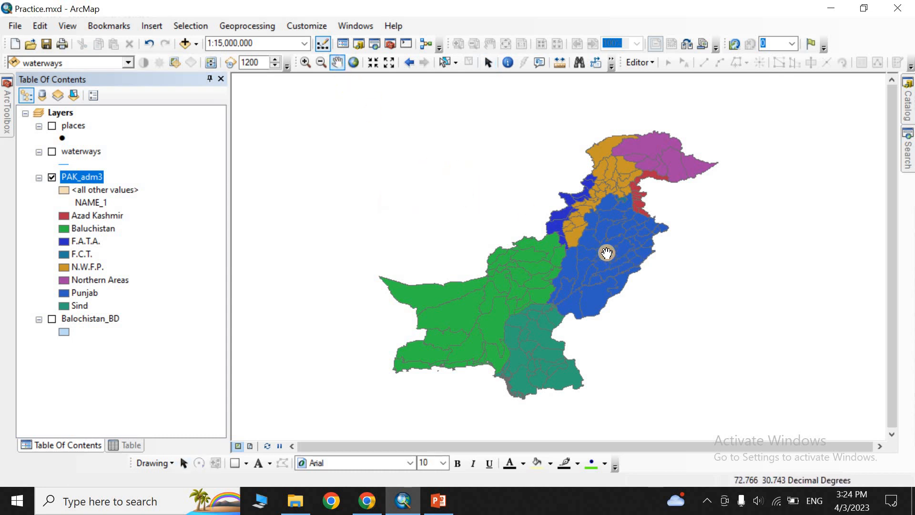
drag(595, 245, 565, 228)
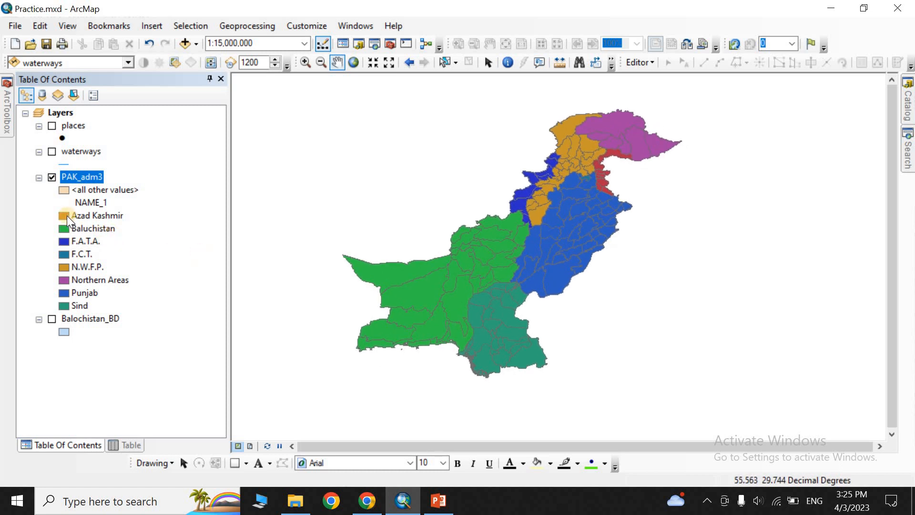
drag(507, 245, 457, 233)
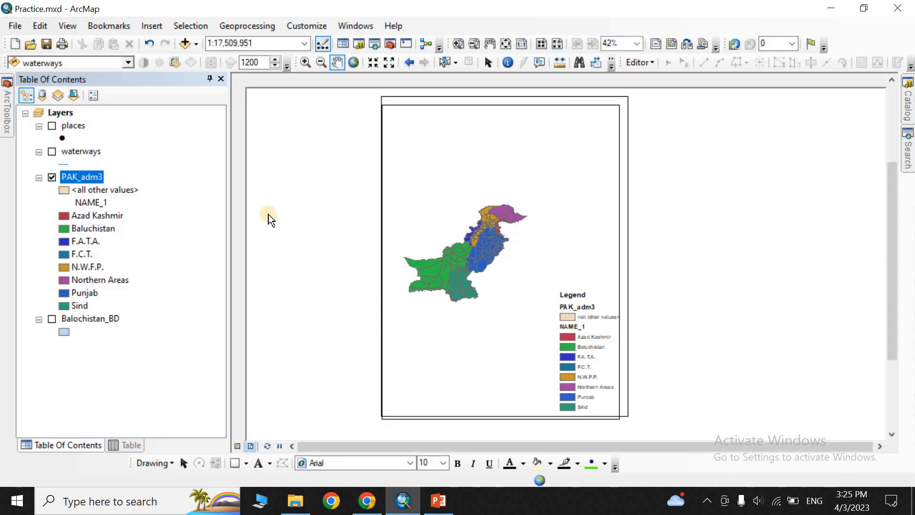
Step: Replace the layout's legend with a new one-column legend for the PAK_adm3 layer, using the default frame and spacing settings
drag(581, 352, 569, 332)
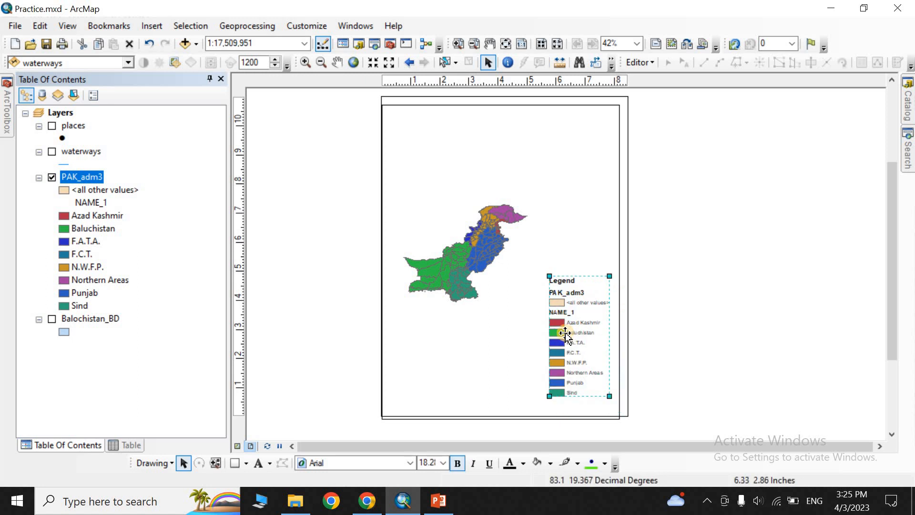
key(Delete)
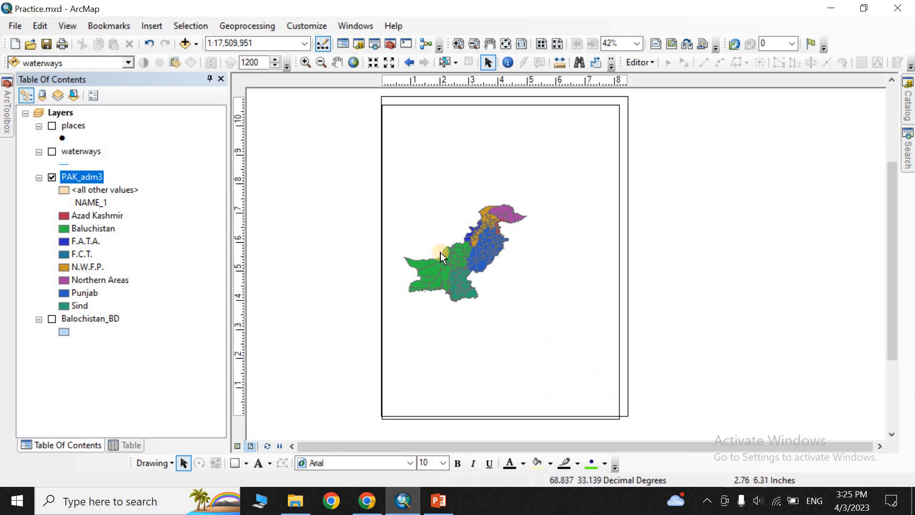
click(147, 28)
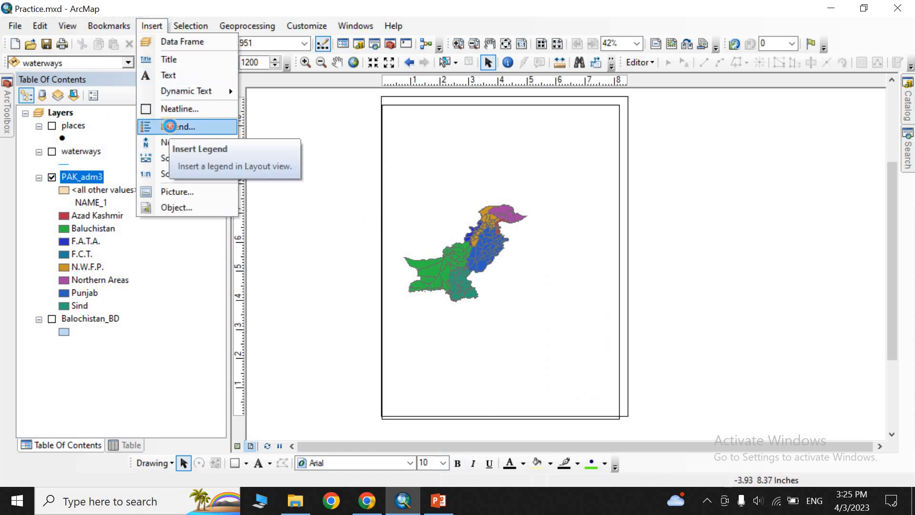
click(169, 126)
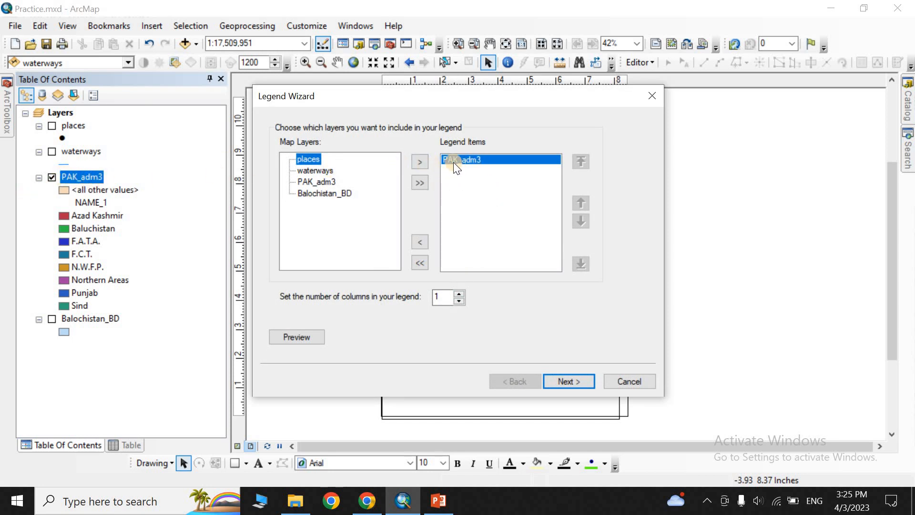
click(562, 380)
click(565, 380)
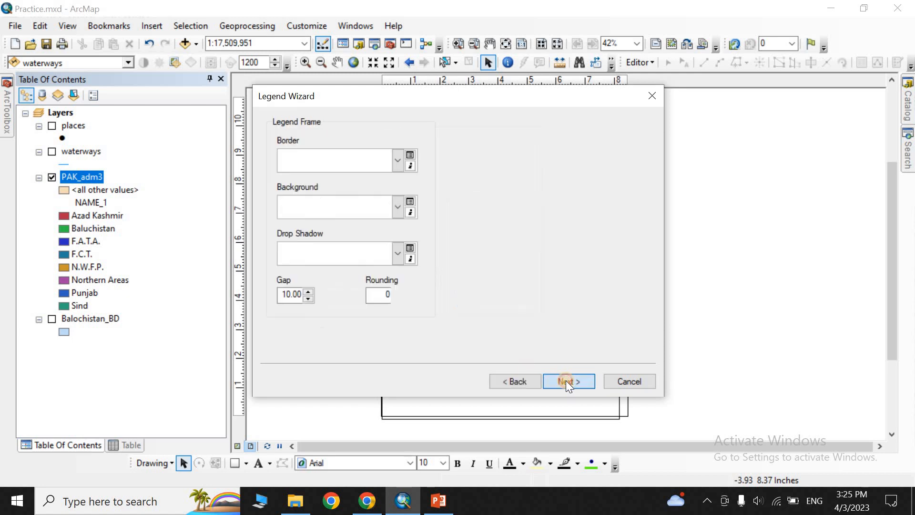
click(566, 380)
click(566, 382)
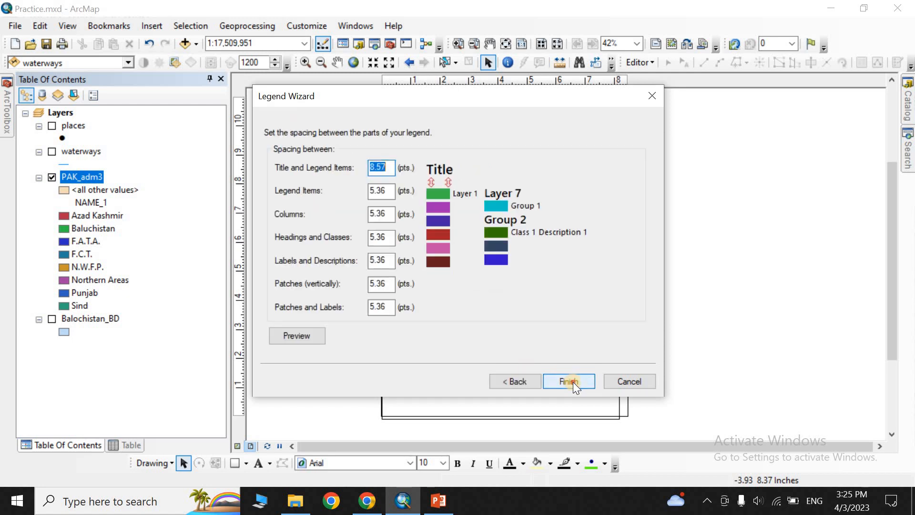
click(573, 382)
Step: Position the new legend on the layout page below and to the right of the Pakistan map, and deselect it
drag(527, 301, 613, 413)
drag(570, 329, 566, 315)
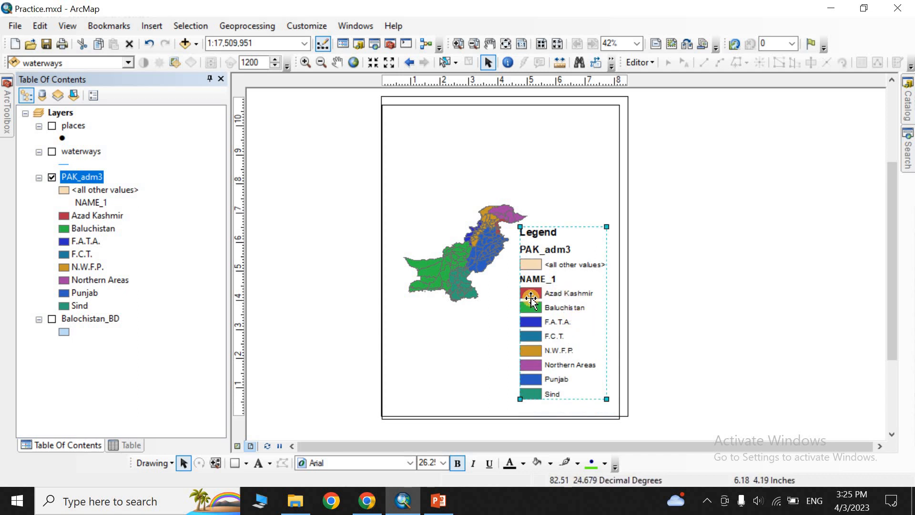
click(684, 296)
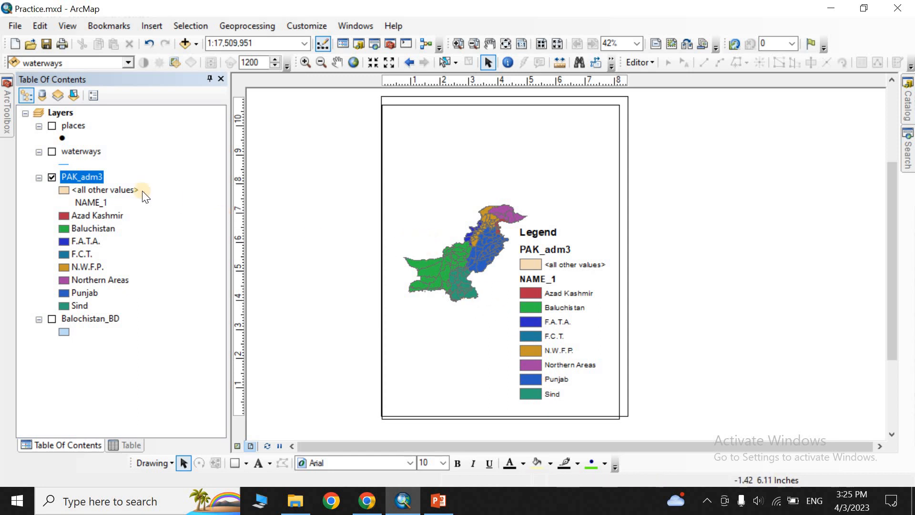
Step: Look through the value fields available for the PAK_adm3 layer's unique-values symbology and close its properties
right_click(84, 176)
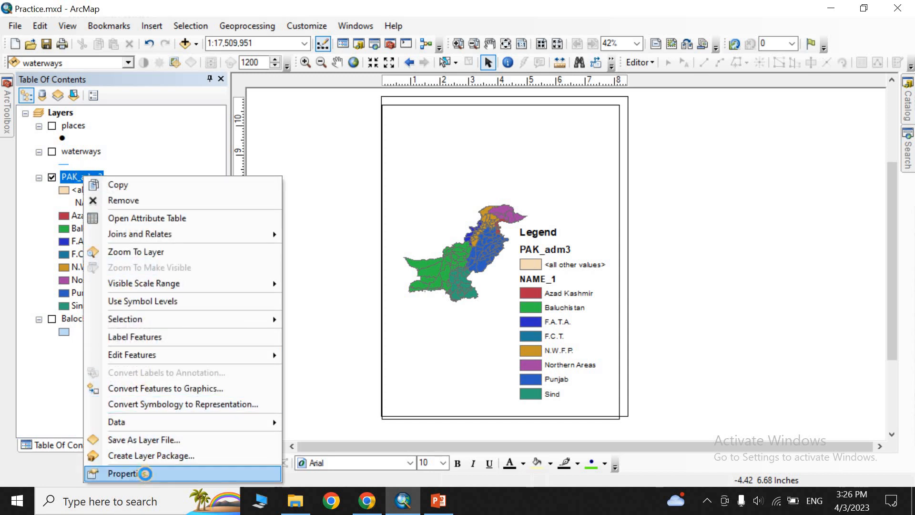
click(144, 474)
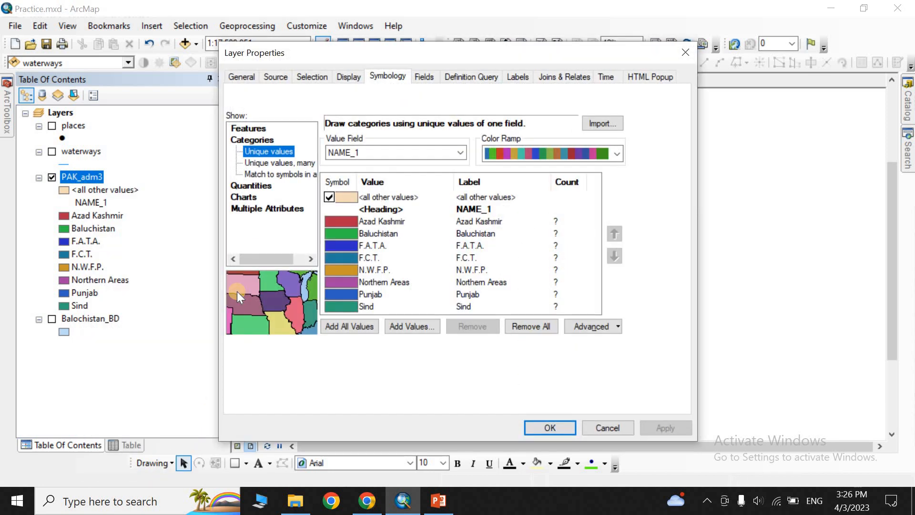
click(459, 152)
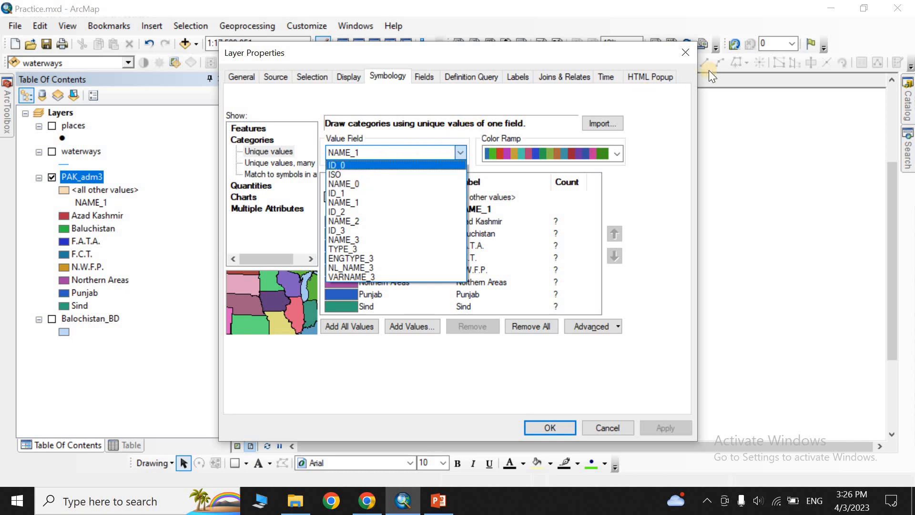
click(684, 50)
click(684, 51)
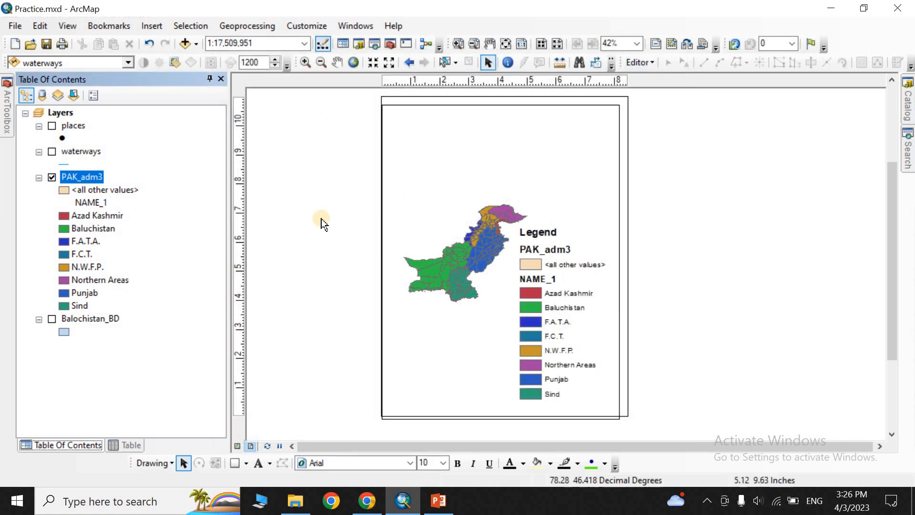
Step: Switch to data view, examine the value fields offered for graduated colors on the PAK_adm3 layer, and close its properties
click(237, 445)
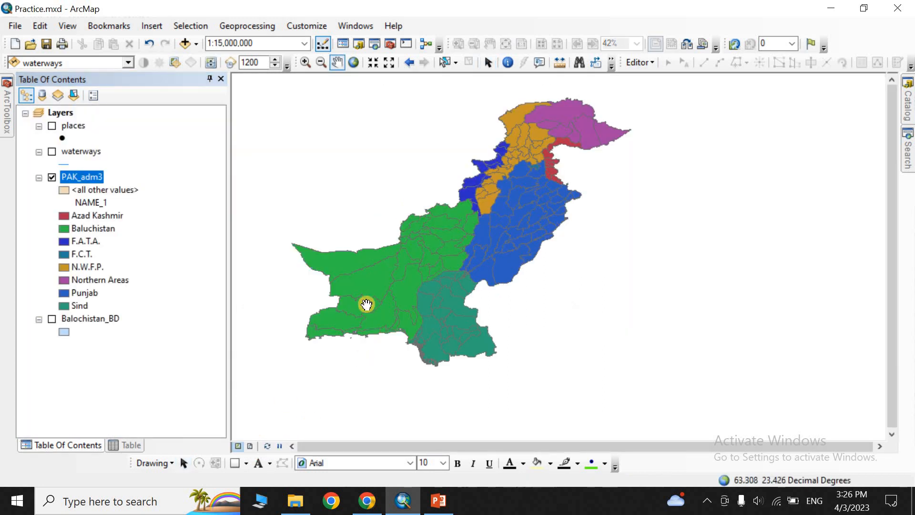
right_click(91, 177)
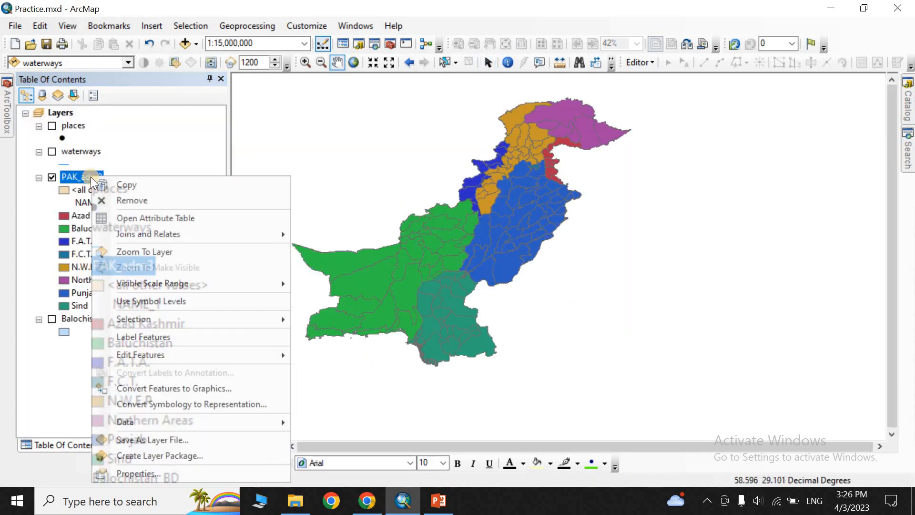
click(171, 475)
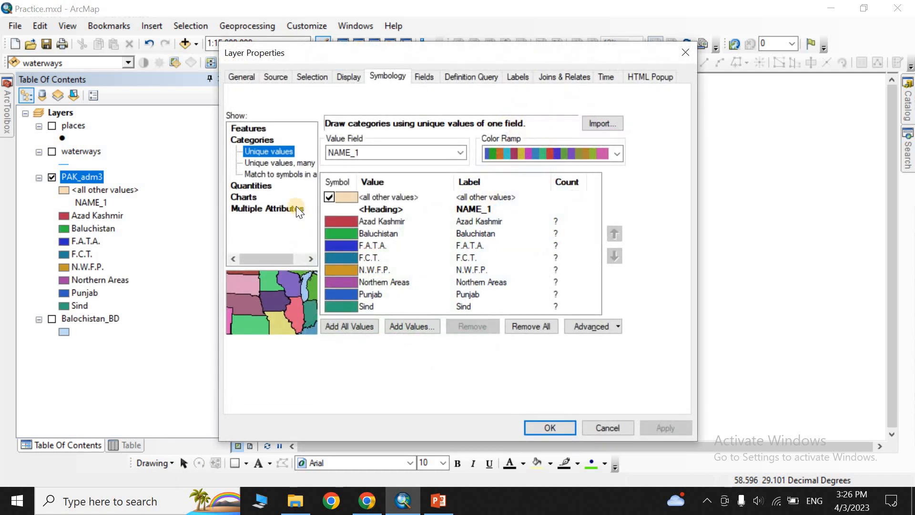
click(255, 186)
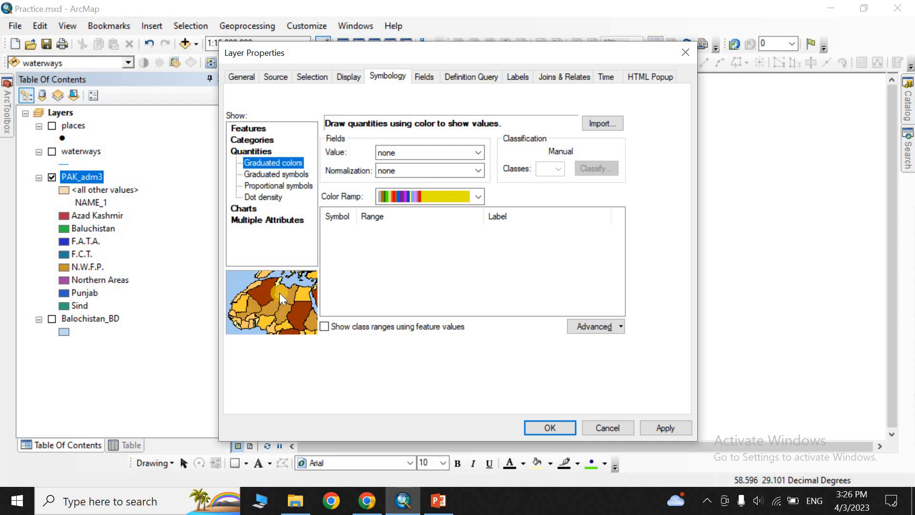
click(479, 152)
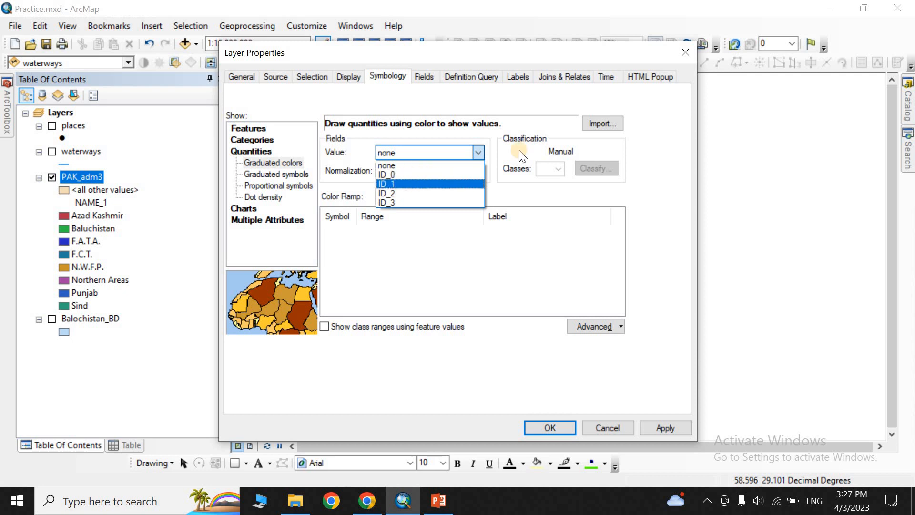
click(687, 51)
click(687, 53)
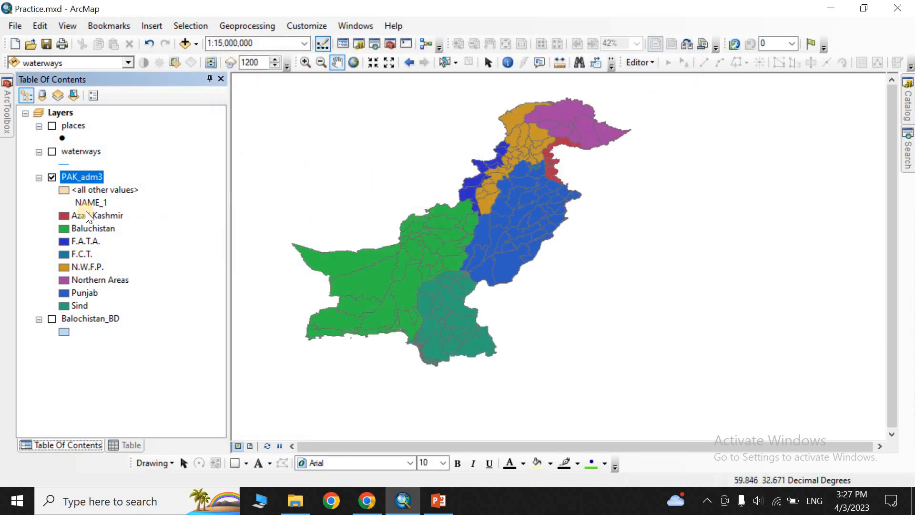
Step: Examine the PAK_adm3 attribute table from its first columns for numeric fields, and return to the layer list
right_click(75, 177)
click(123, 214)
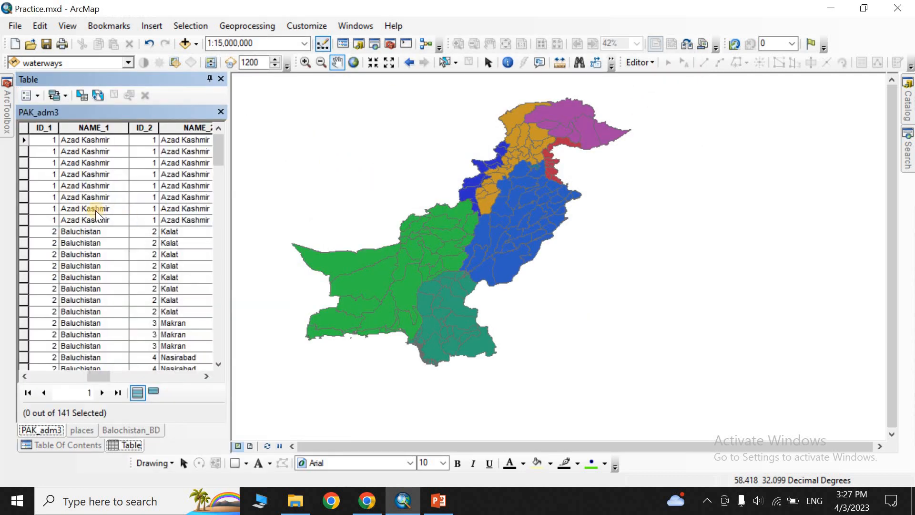
drag(96, 378, 18, 381)
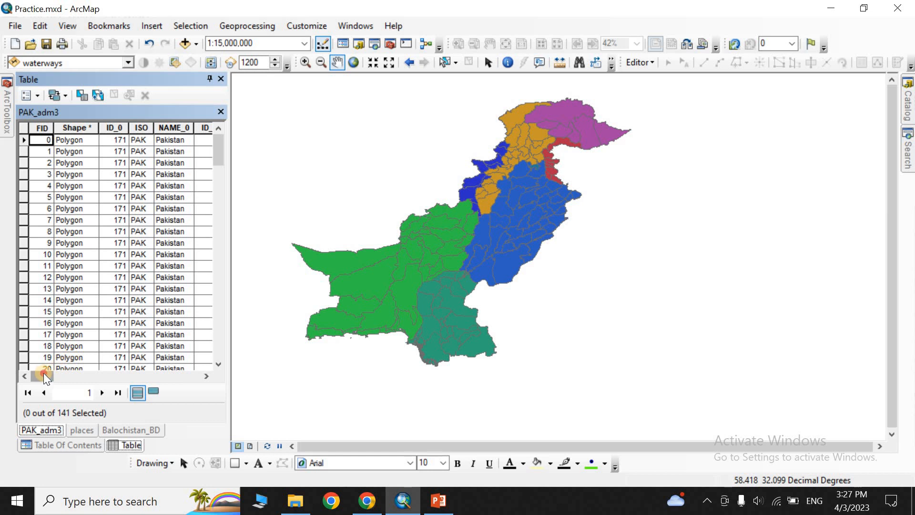
mouse_move(44, 372)
mouse_down()
mouse_move(188, 373)
mouse_move(32, 363)
mouse_up()
click(78, 444)
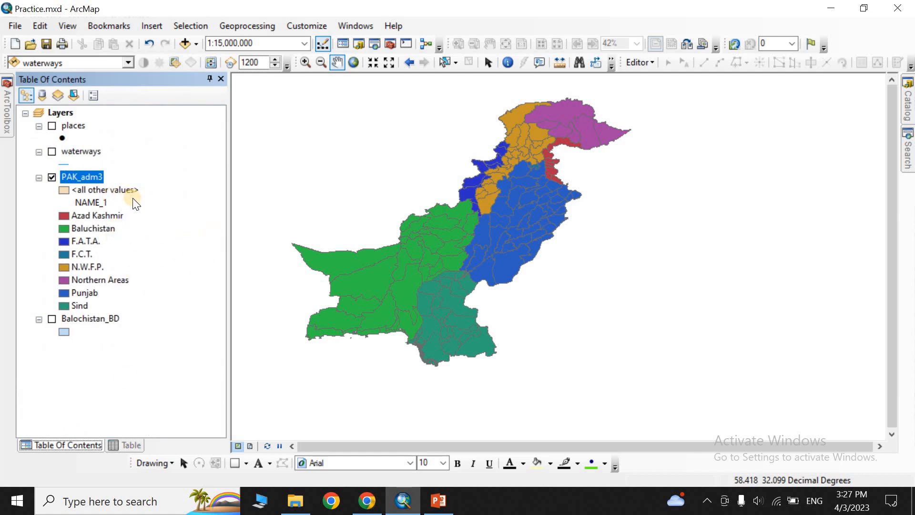
Step: Hide the PAK_adm3 layer and display the Balochistan_BD layer at a scale of 1:12,500,000
click(52, 178)
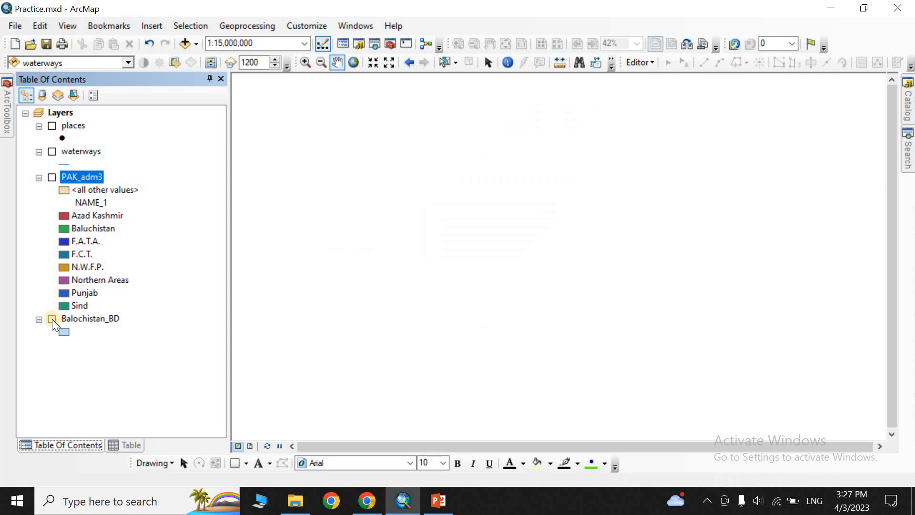
click(52, 319)
scroll(331, 274, up, 1)
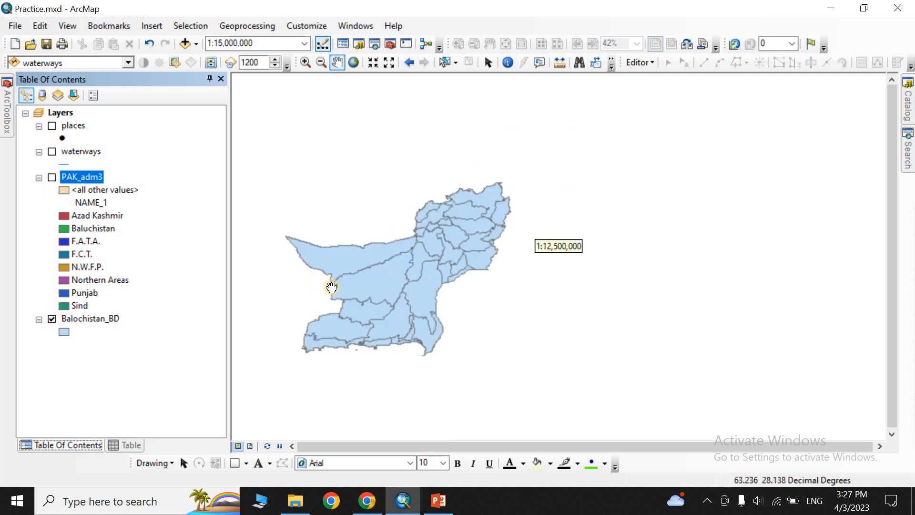
Step: Examine the Population column in the Balochistan_BD attribute table and return to the layer list
right_click(75, 319)
click(141, 56)
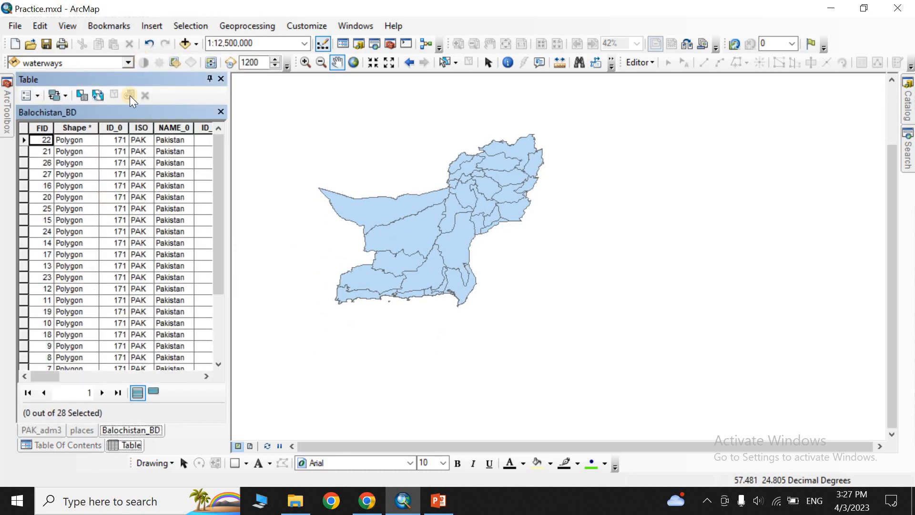
drag(52, 374, 189, 372)
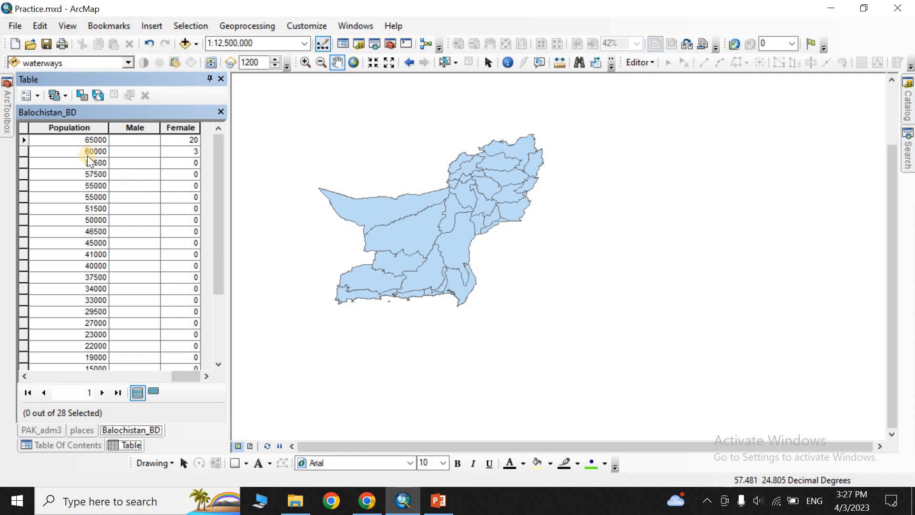
click(80, 128)
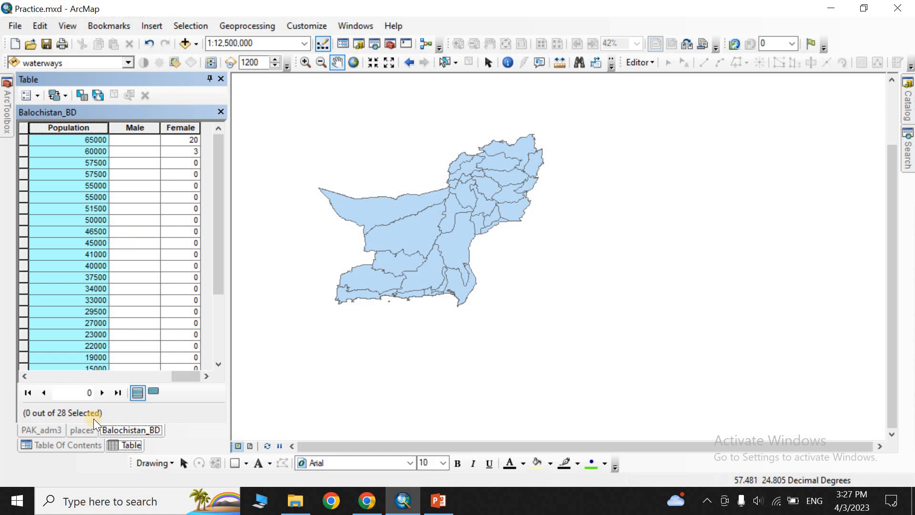
click(74, 446)
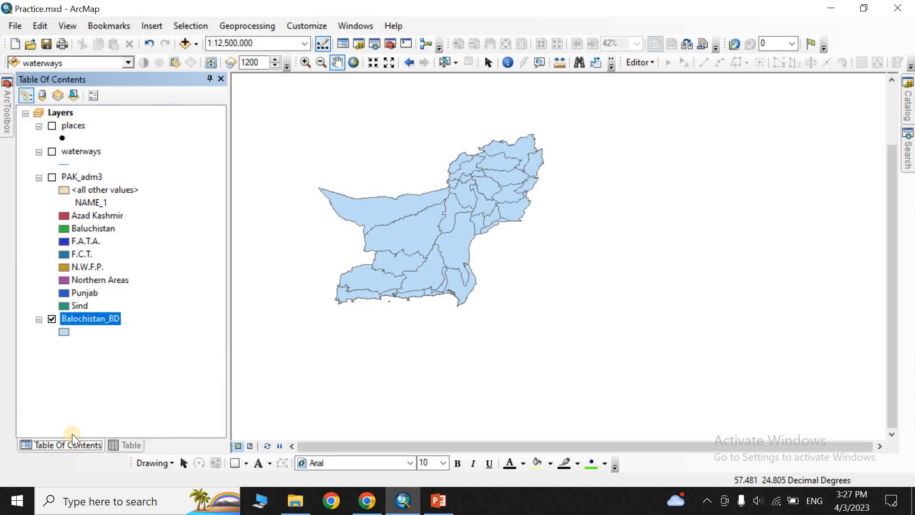
Step: Symbolize the Balochistan_BD layer by quantities with graduated colors, using Population as the value field
right_click(97, 319)
click(136, 308)
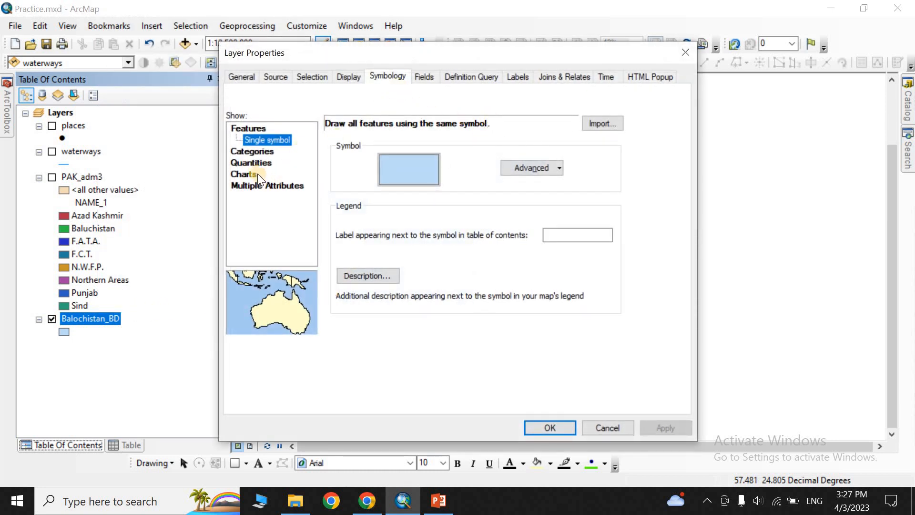
click(247, 165)
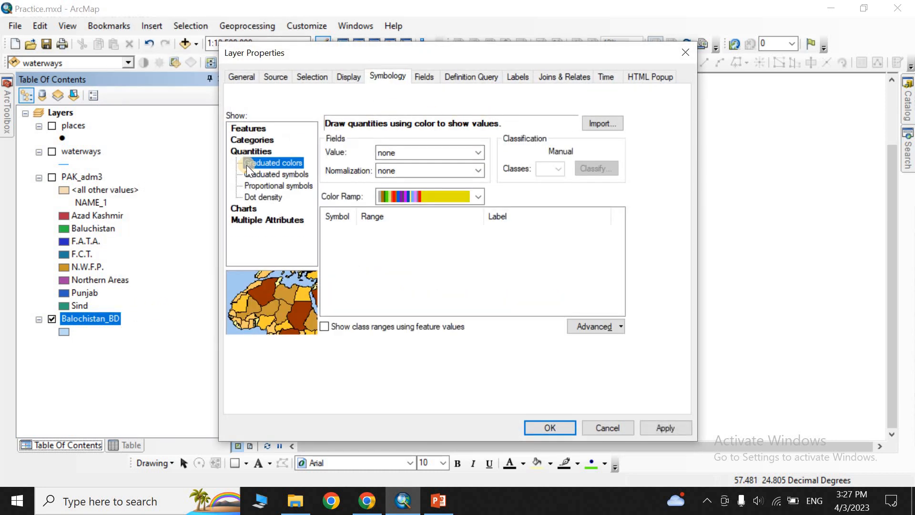
click(474, 153)
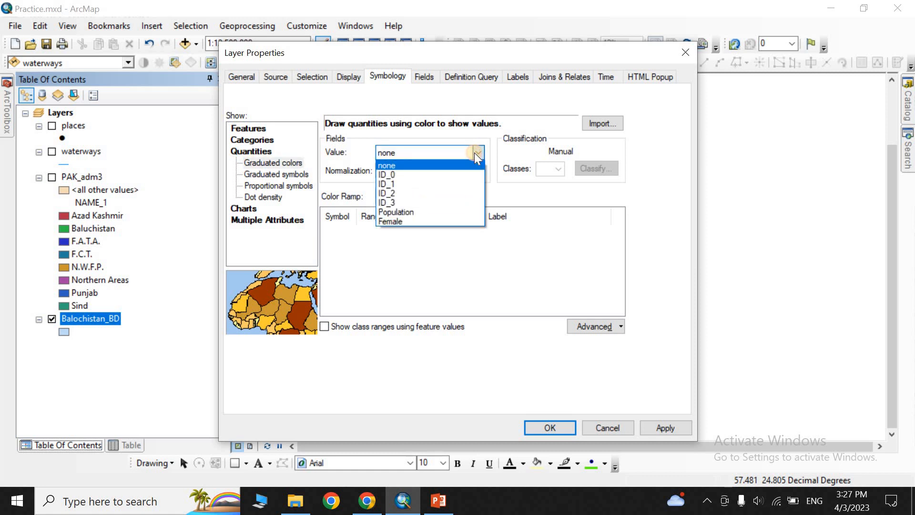
click(418, 213)
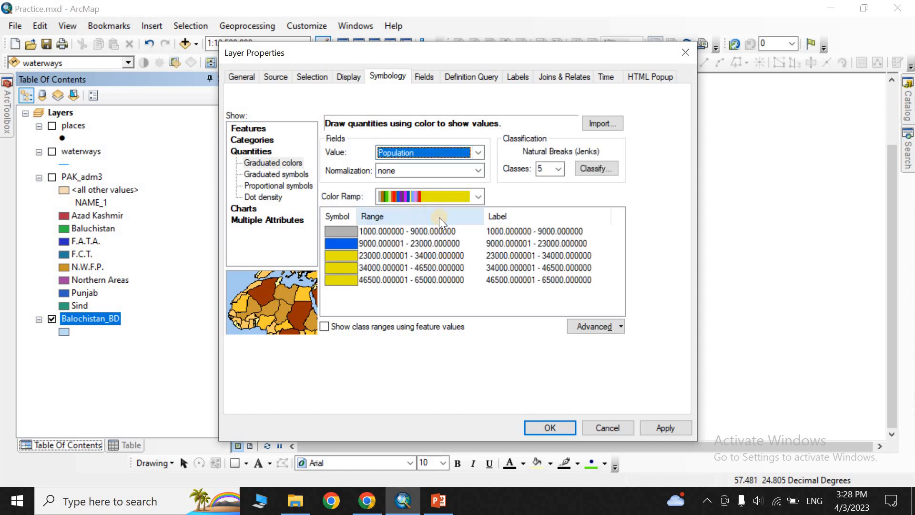
Step: Set the Population classification to 10 classes and choose the orange-yellow-green-blue color ramp
click(559, 169)
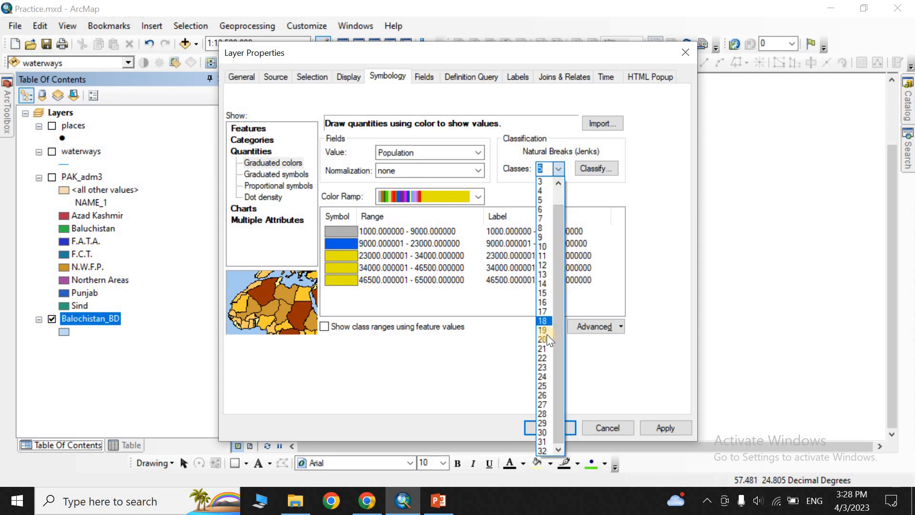
click(542, 245)
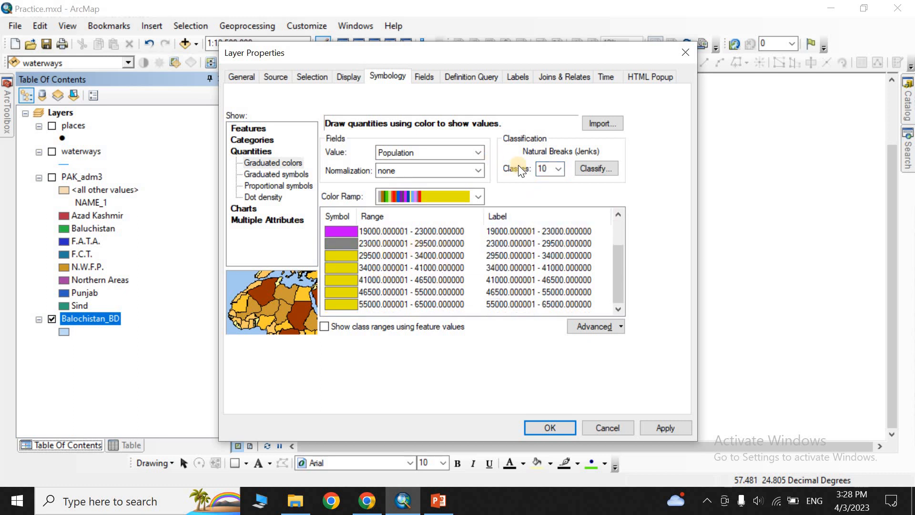
click(479, 196)
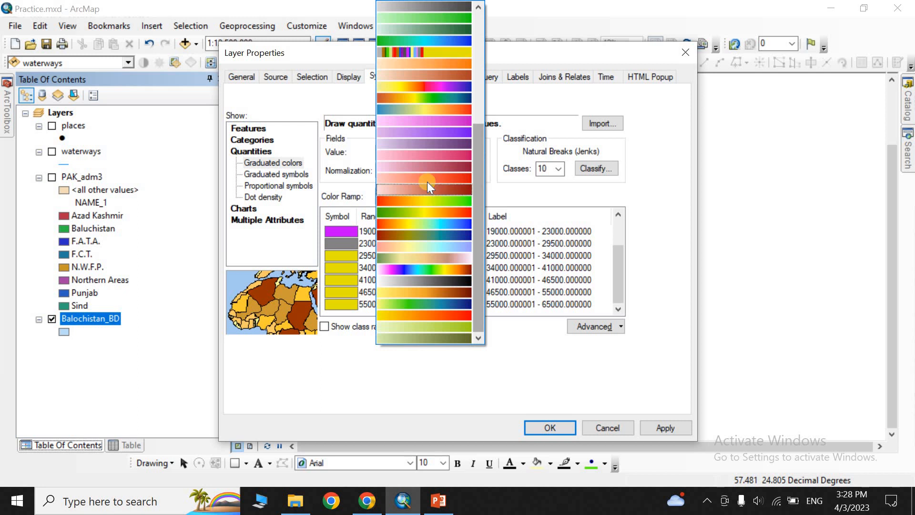
click(430, 94)
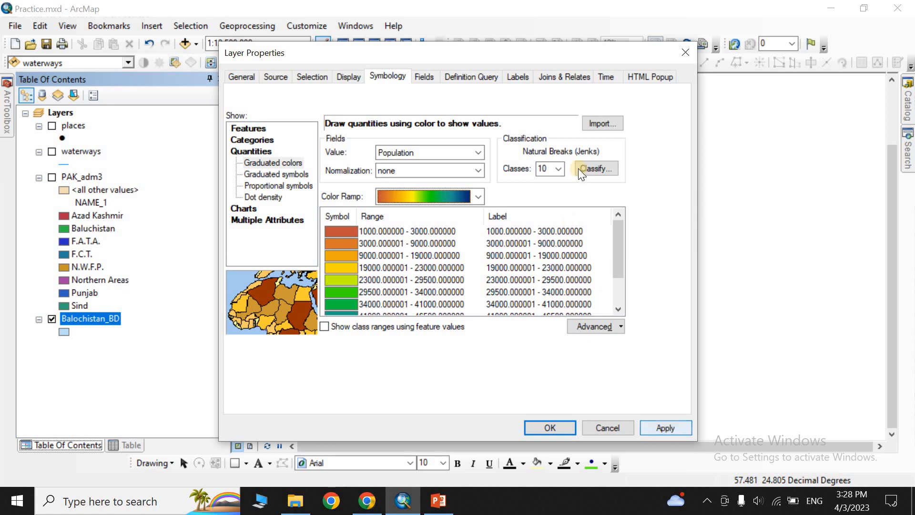
Step: Manually move the Population class breaks to about 15257, 21867, 28348 and 62496, and apply the graduated colors to the map
click(592, 168)
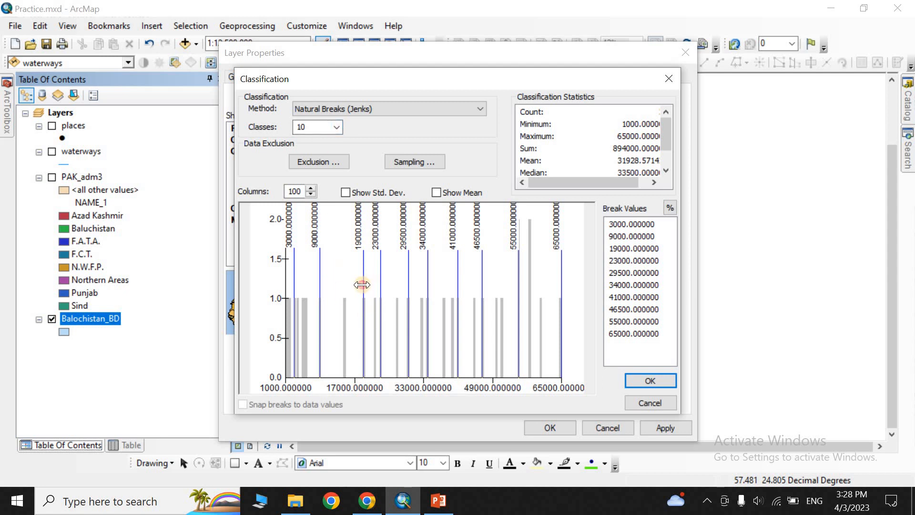
drag(363, 285, 404, 295)
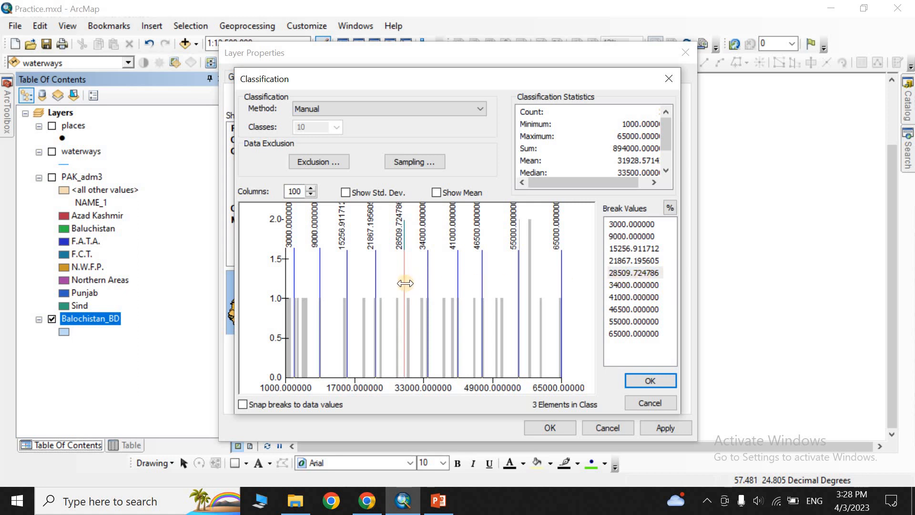
drag(403, 283, 405, 285)
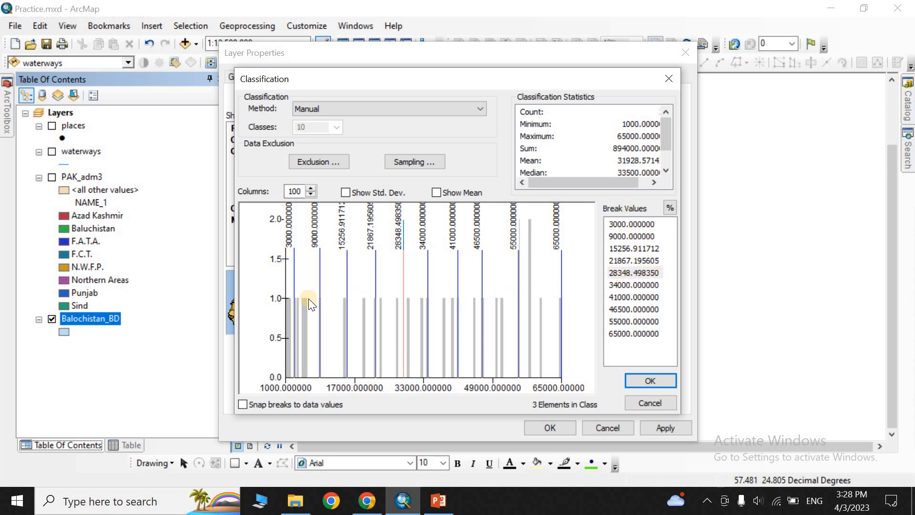
drag(557, 284, 551, 285)
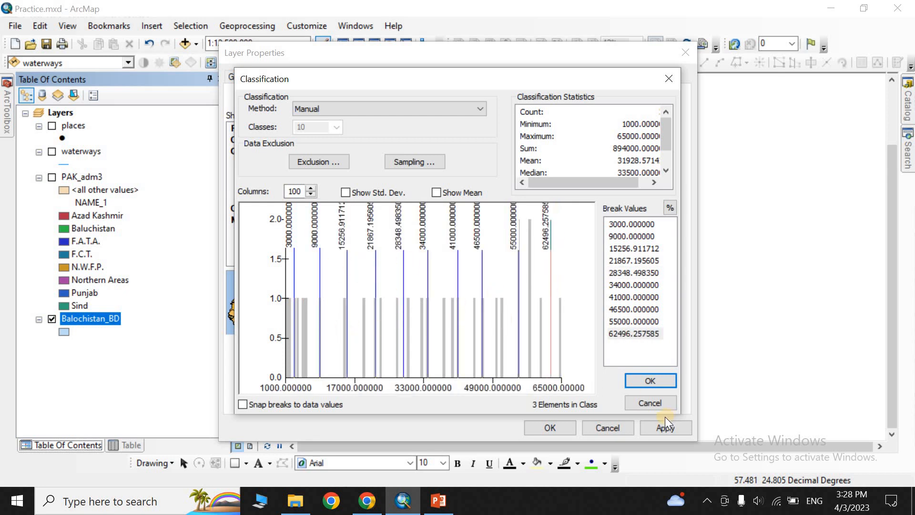
click(643, 382)
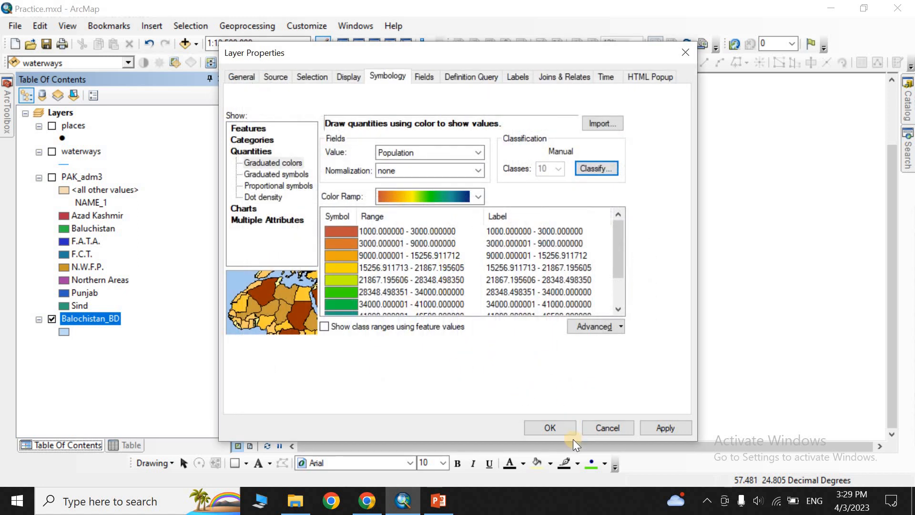
click(550, 428)
scroll(346, 177, down, 1)
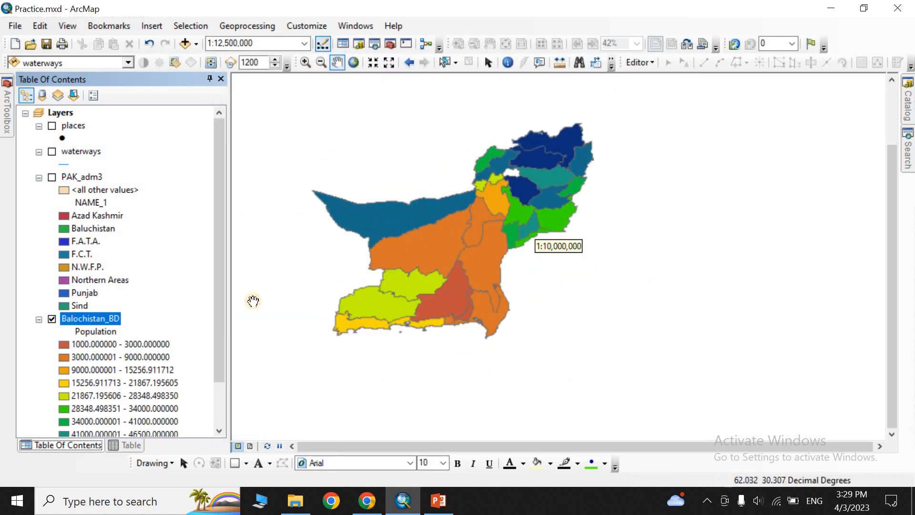
scroll(82, 308, down, 2)
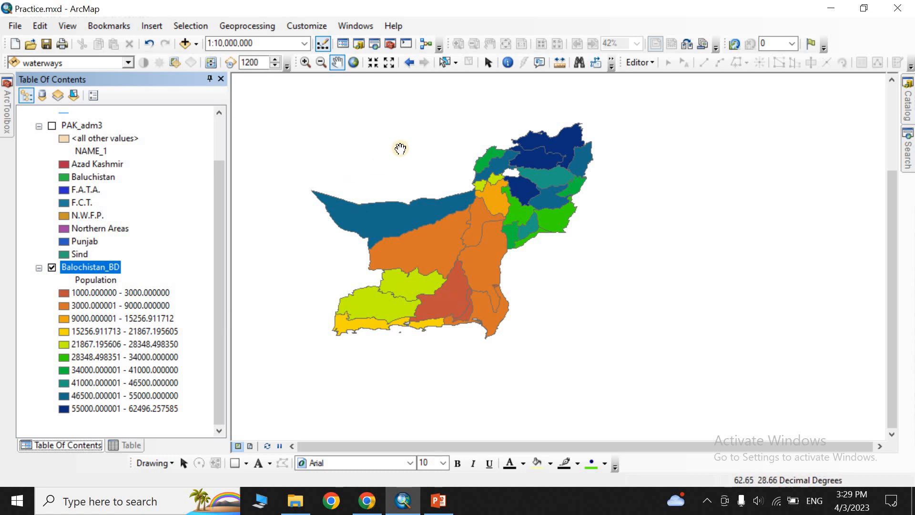
Step: Select the large southern district in the lowest Population class on the map
click(445, 62)
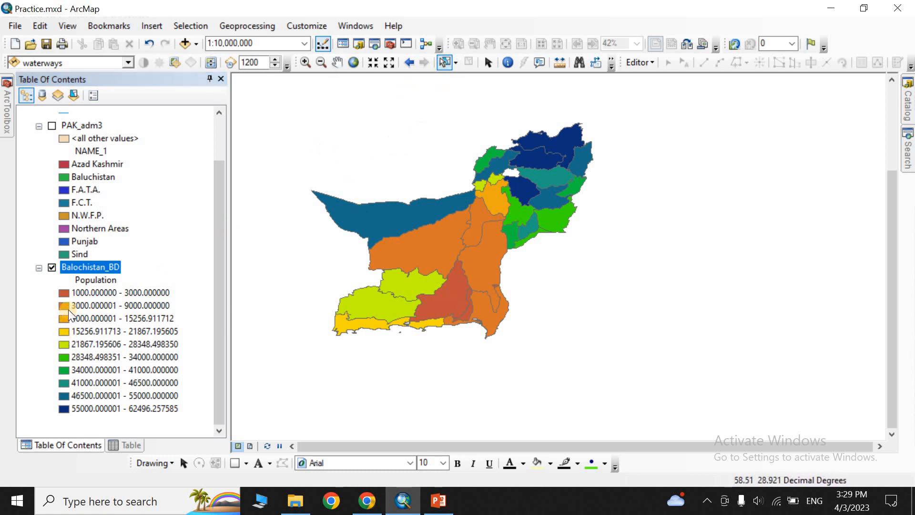
click(449, 299)
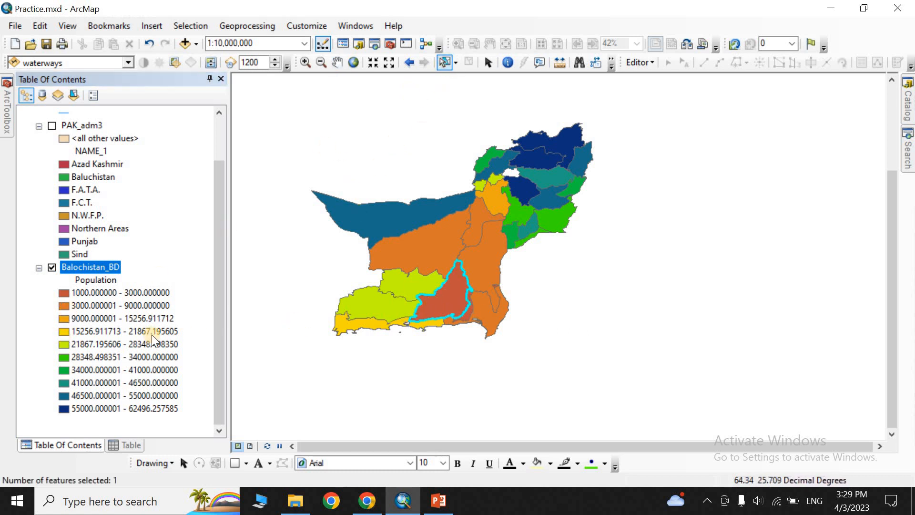
click(487, 62)
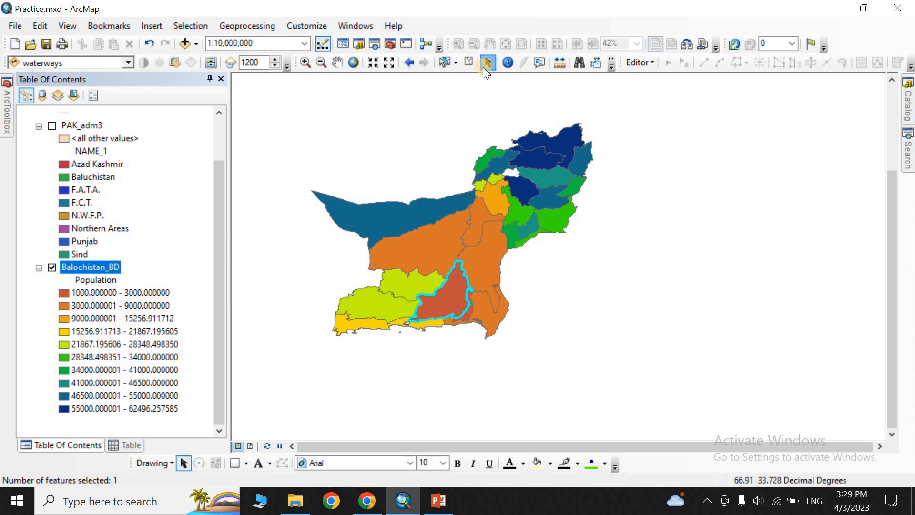
Step: Change the symbol of the 3000–9000 Population class to the Rose fill style
double_click(64, 305)
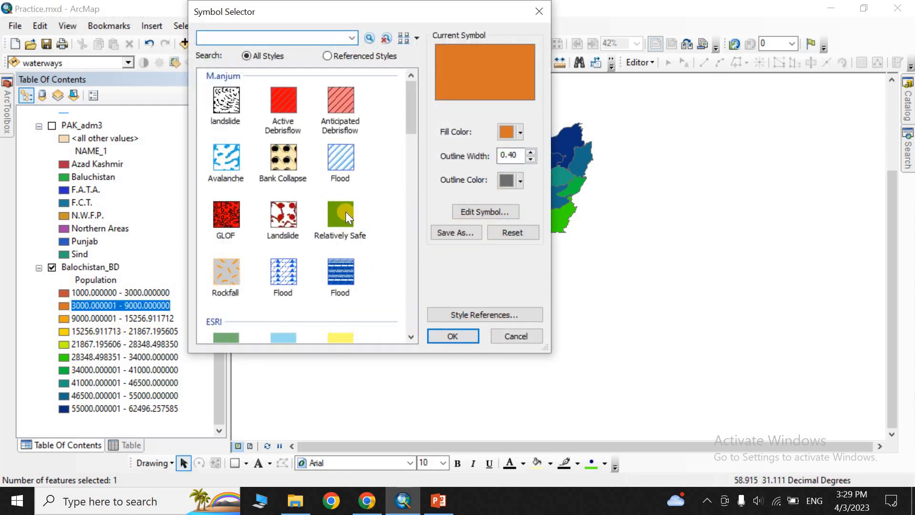
scroll(344, 212, down, 3)
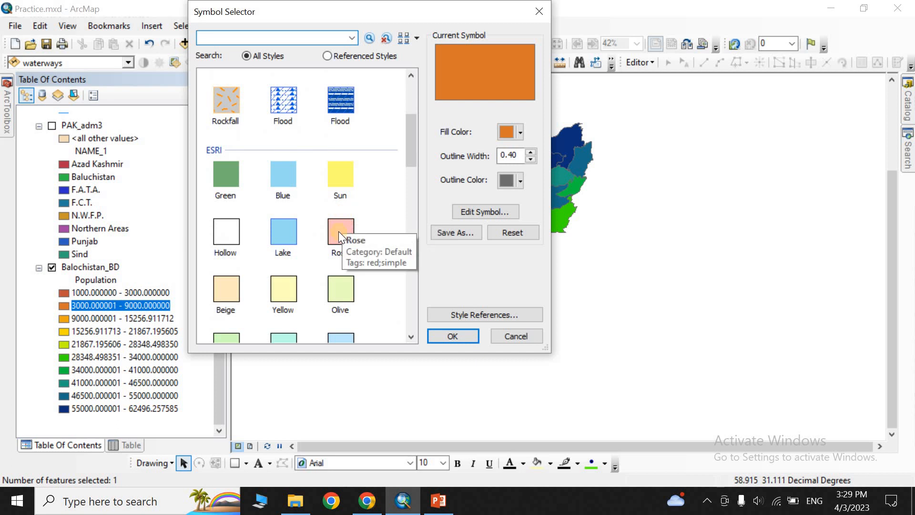
click(339, 235)
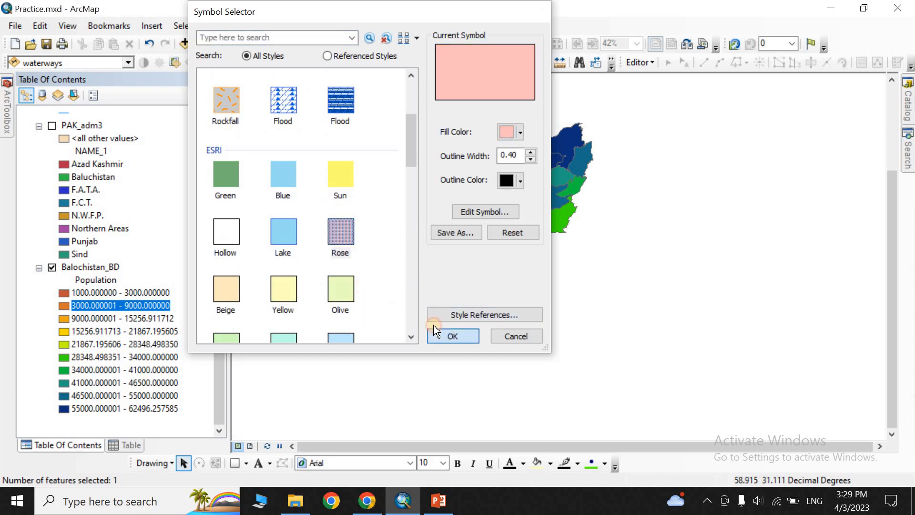
click(438, 332)
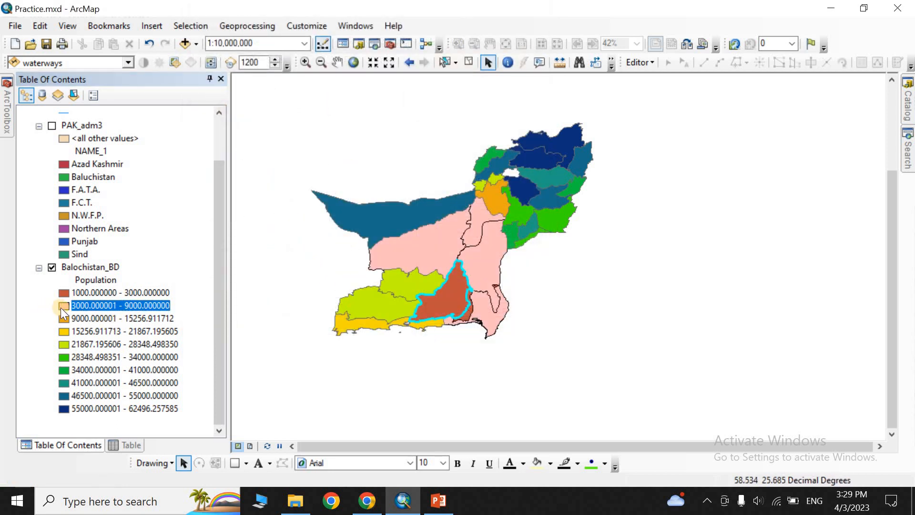
Step: Assign the 100 Year Flood Overlay symbol to the 1000–3000 Population class and clear the map selection
double_click(64, 293)
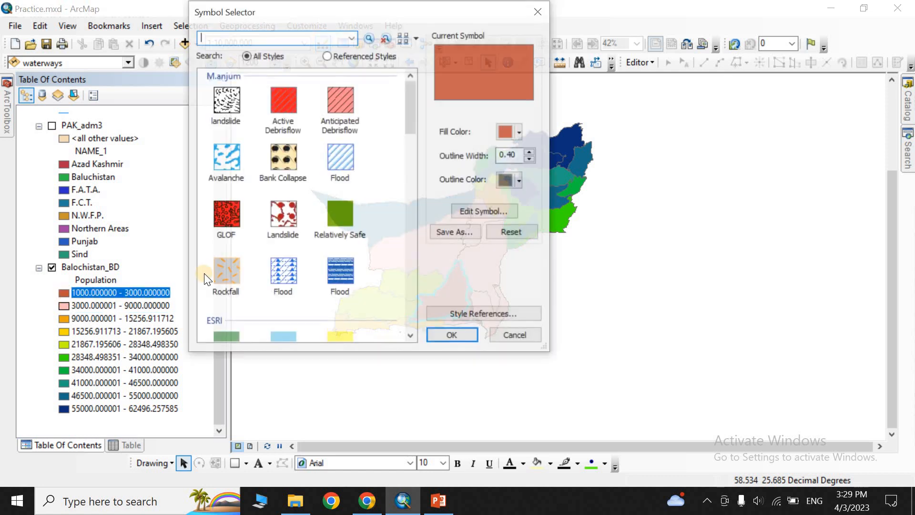
scroll(256, 253, down, 3)
scroll(253, 243, down, 5)
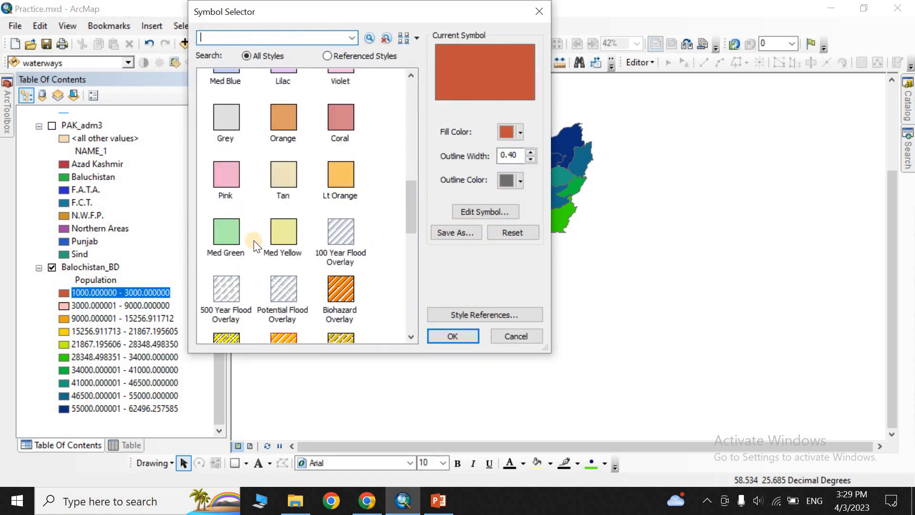
click(340, 226)
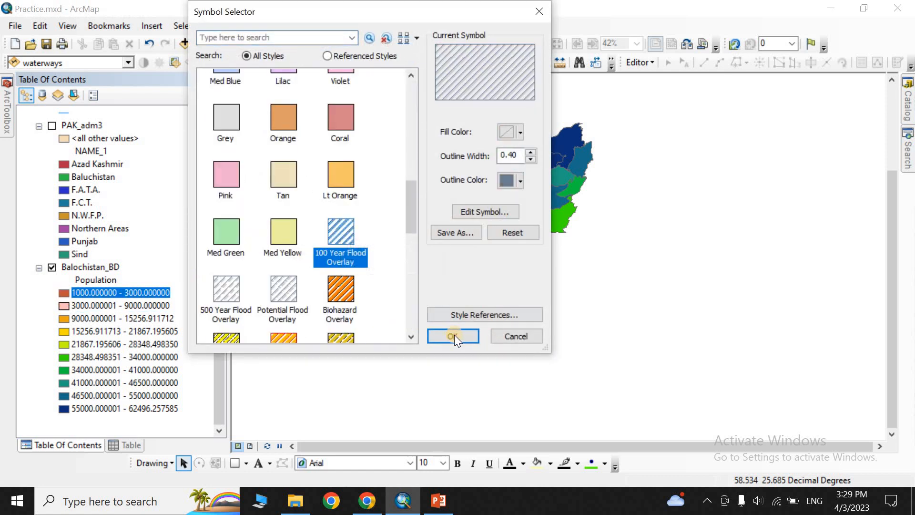
click(454, 335)
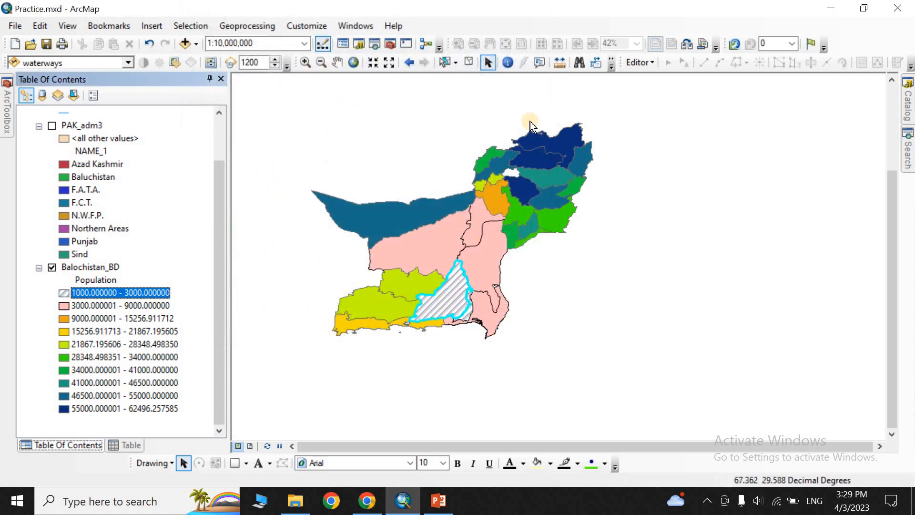
click(445, 63)
click(437, 189)
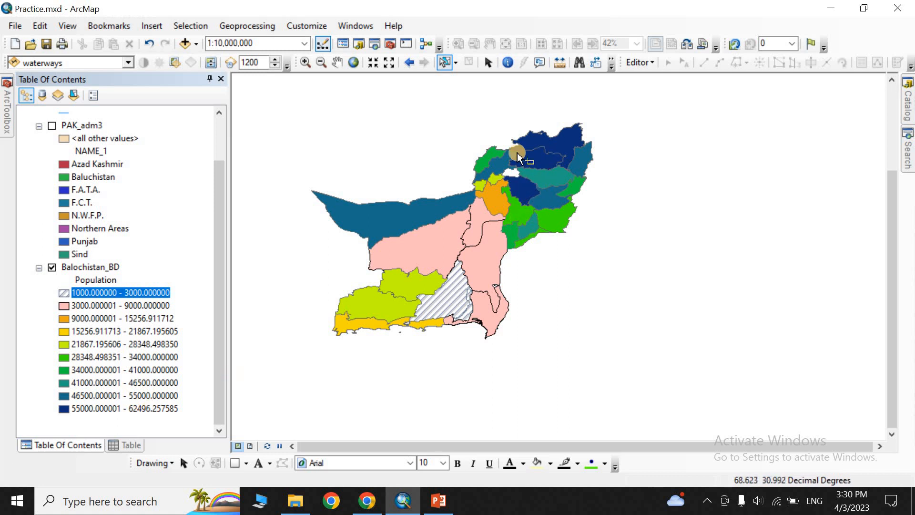
Step: Open the Balochistan_BD attribute table and compare the Population, Male and Female values of the first record
right_click(93, 267)
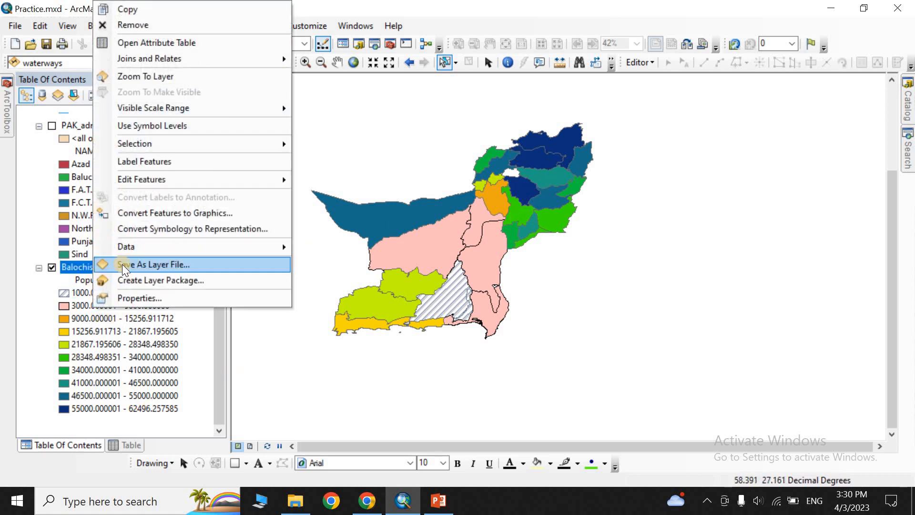
click(128, 43)
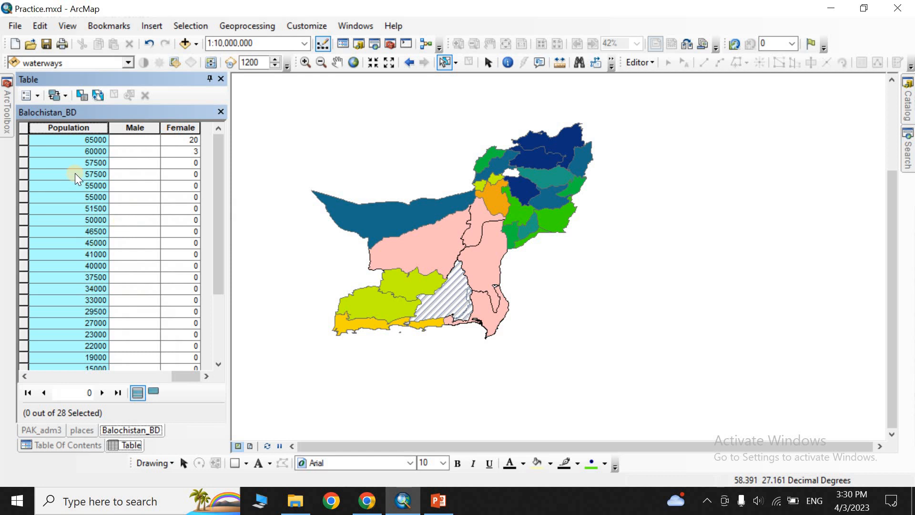
click(70, 138)
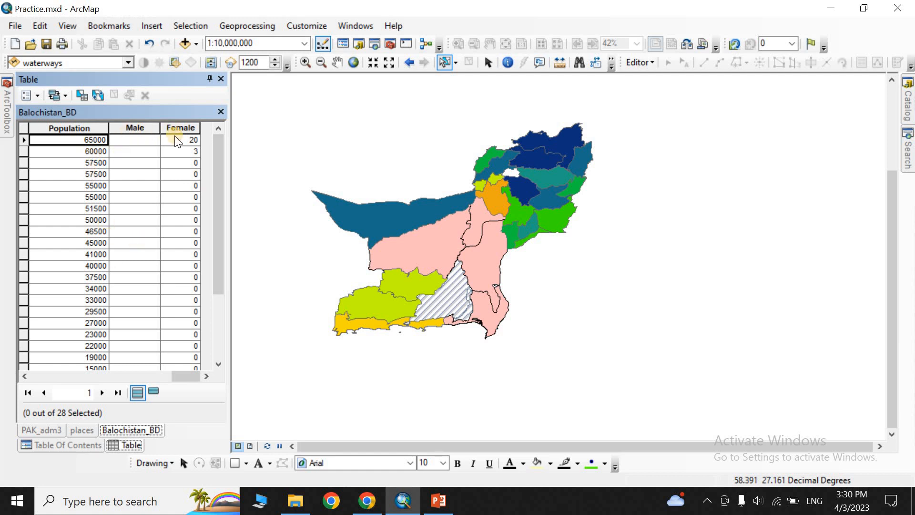
click(142, 144)
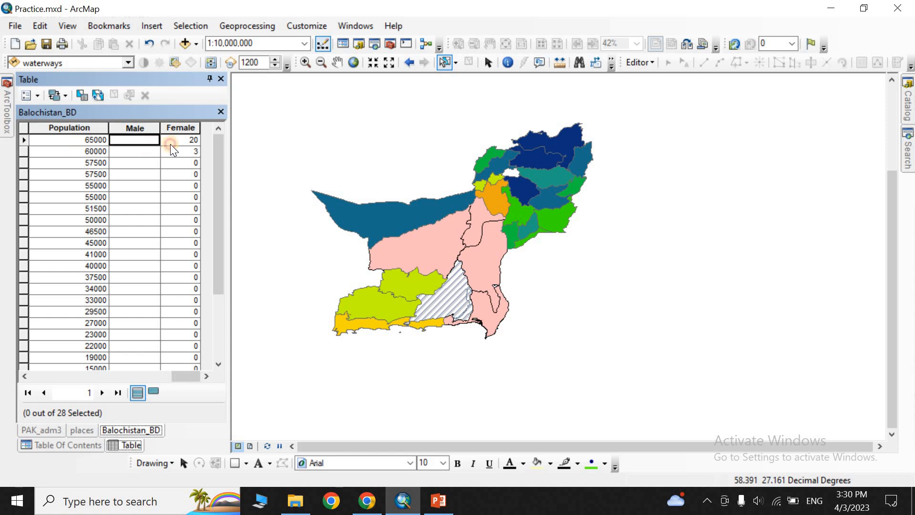
click(172, 140)
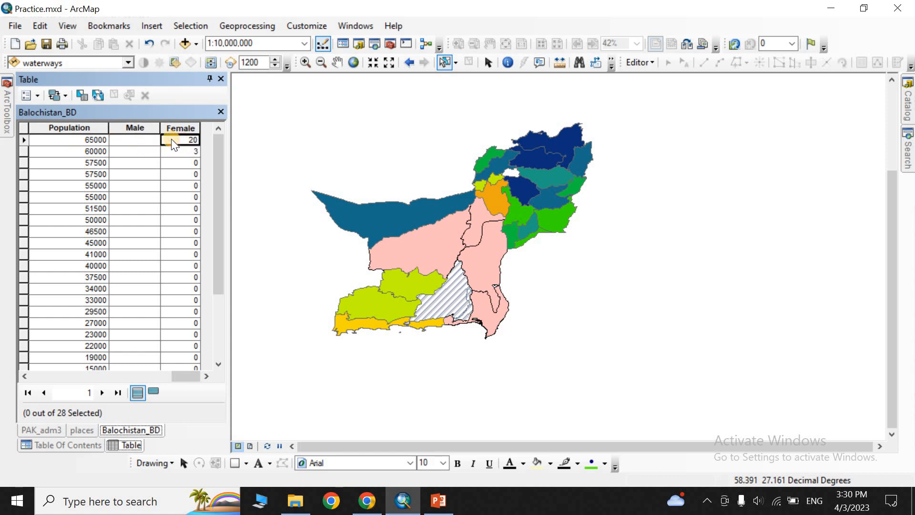
click(139, 138)
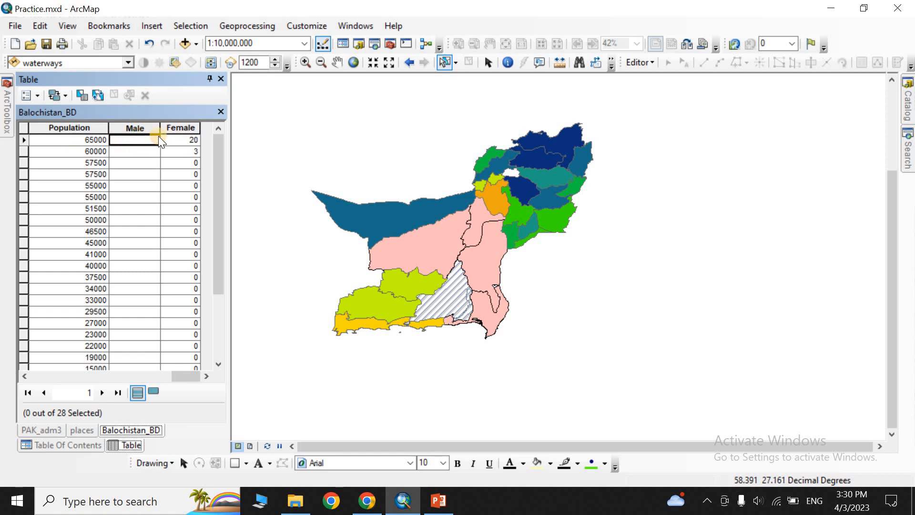
Step: Check the field options available for the Male column, and view the statistics of the Female column
click(139, 128)
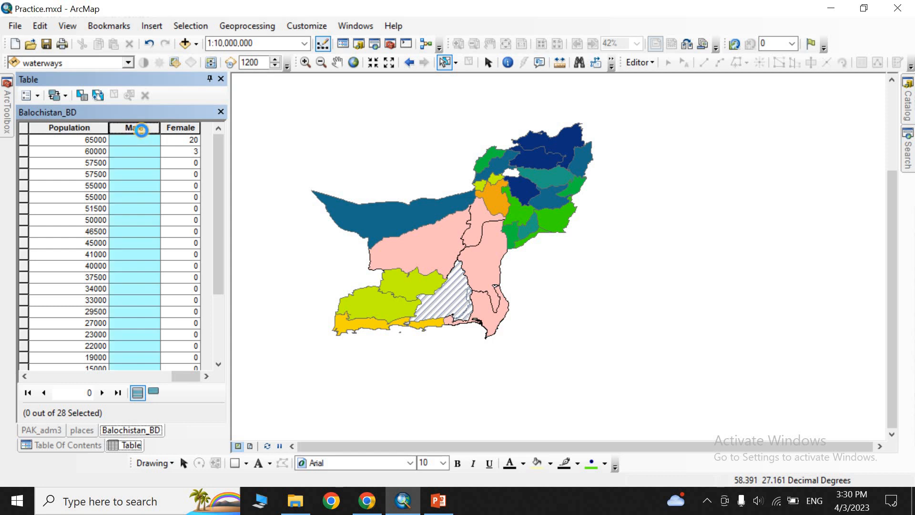
right_click(150, 155)
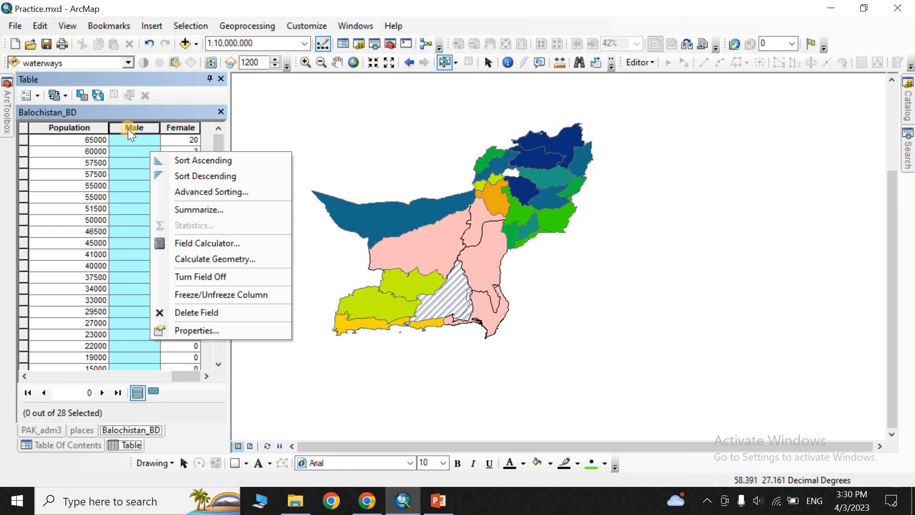
click(174, 126)
right_click(174, 126)
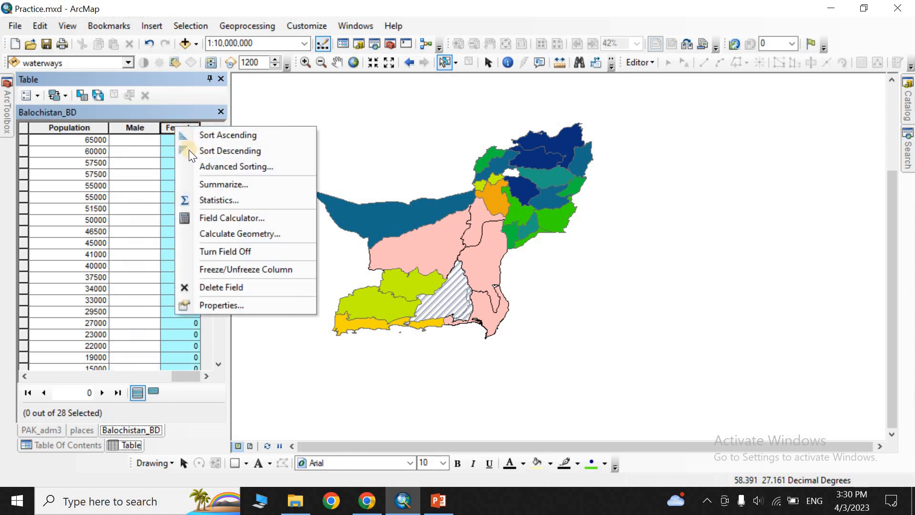
click(224, 200)
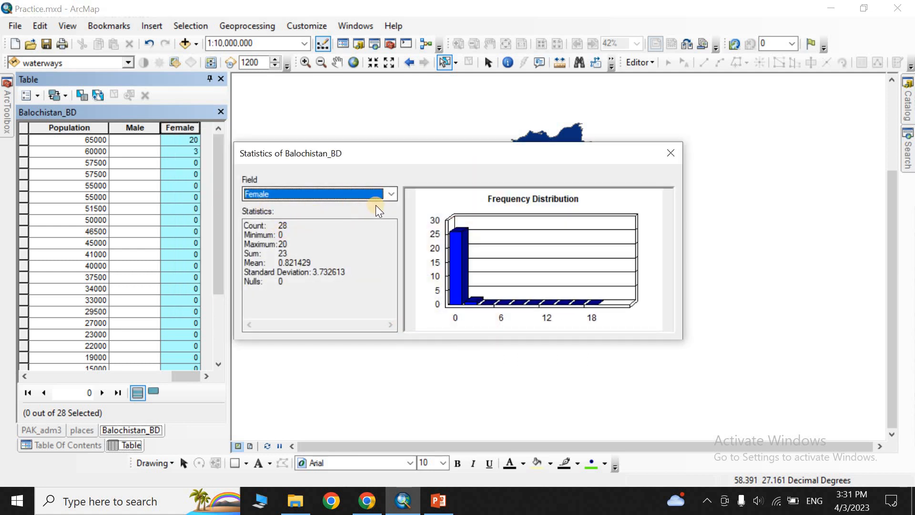
click(669, 156)
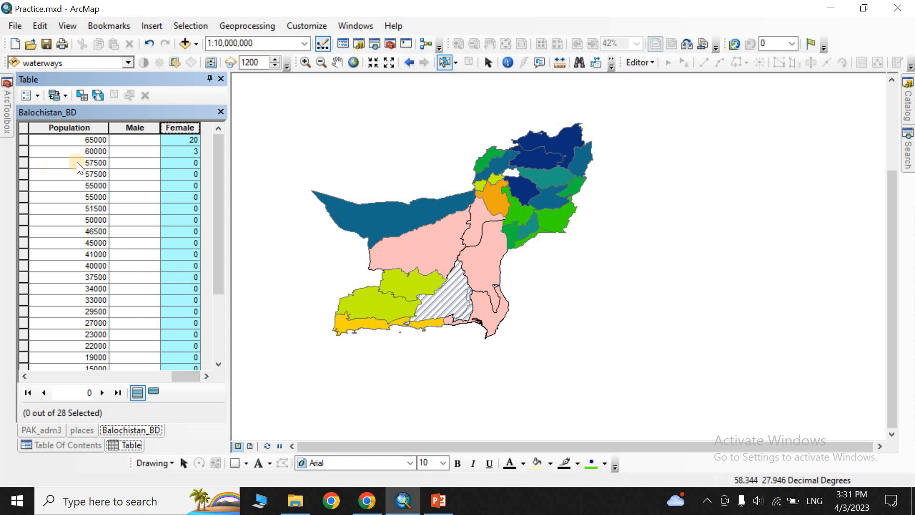
Step: Try to add a Text field named xyz to the Balochistan_BD attribute table, then cancel the field creation
click(37, 96)
click(71, 196)
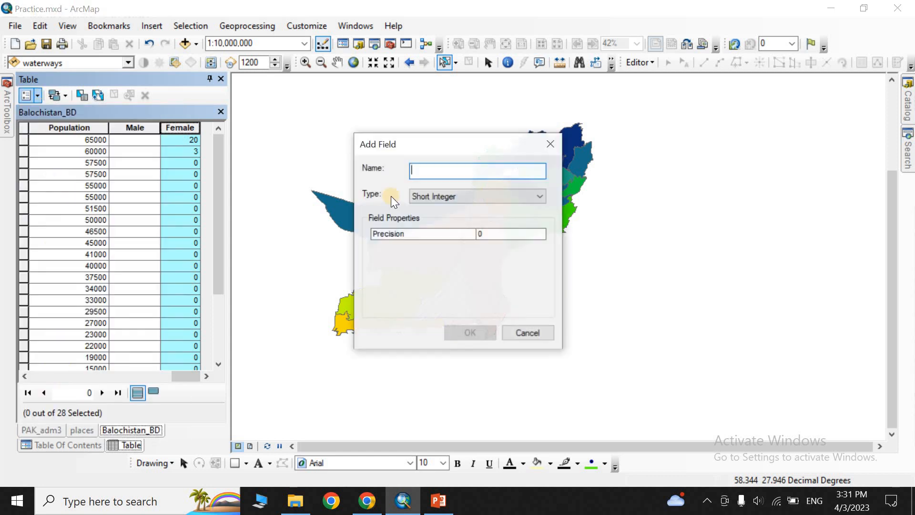
click(481, 173)
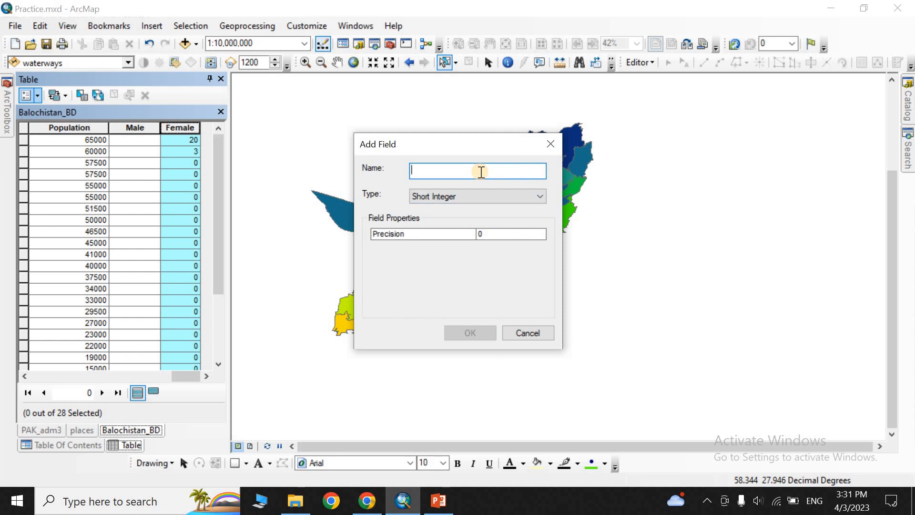
text(xyz)
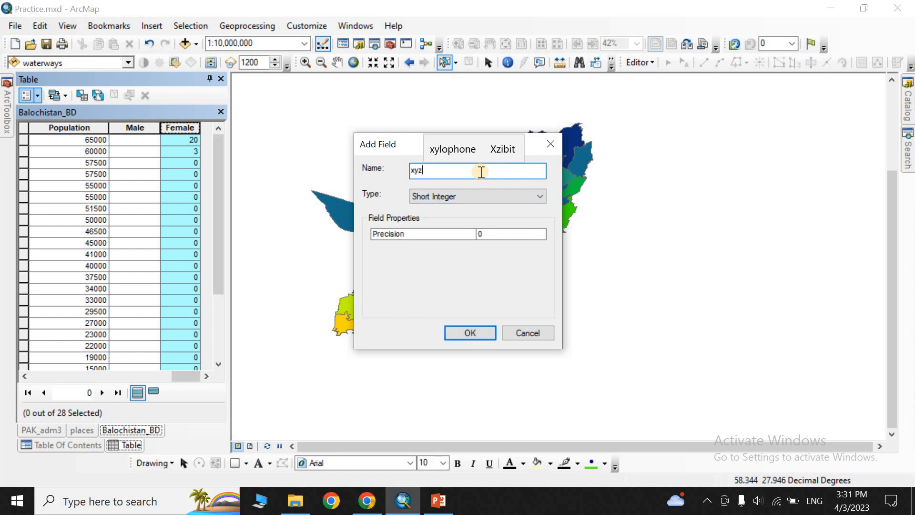
click(492, 196)
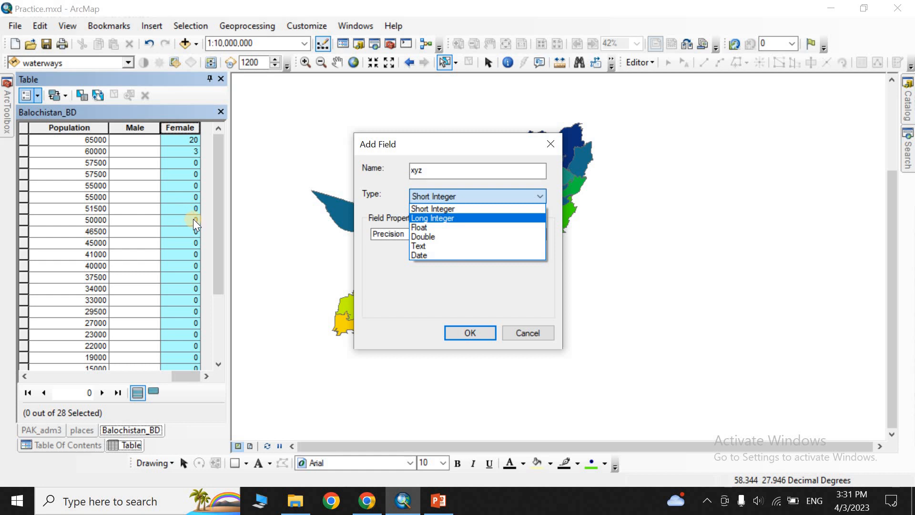
click(449, 244)
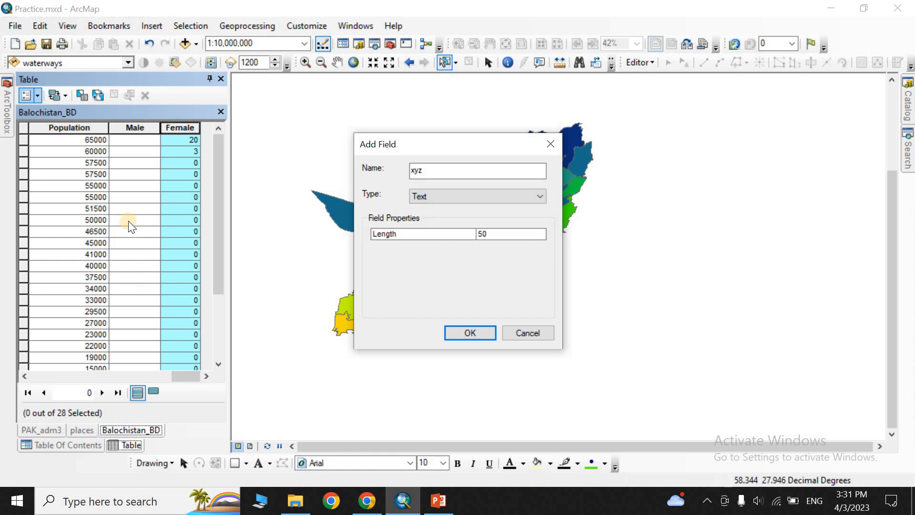
click(492, 334)
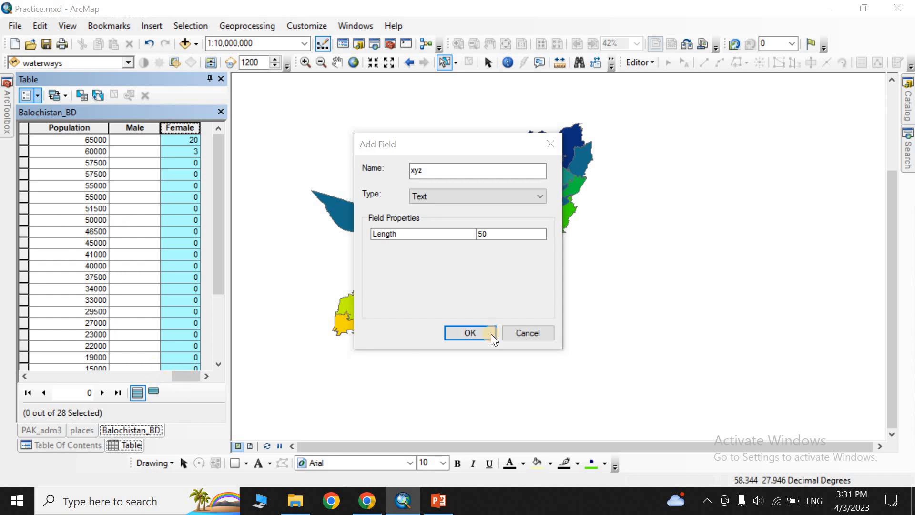
click(511, 295)
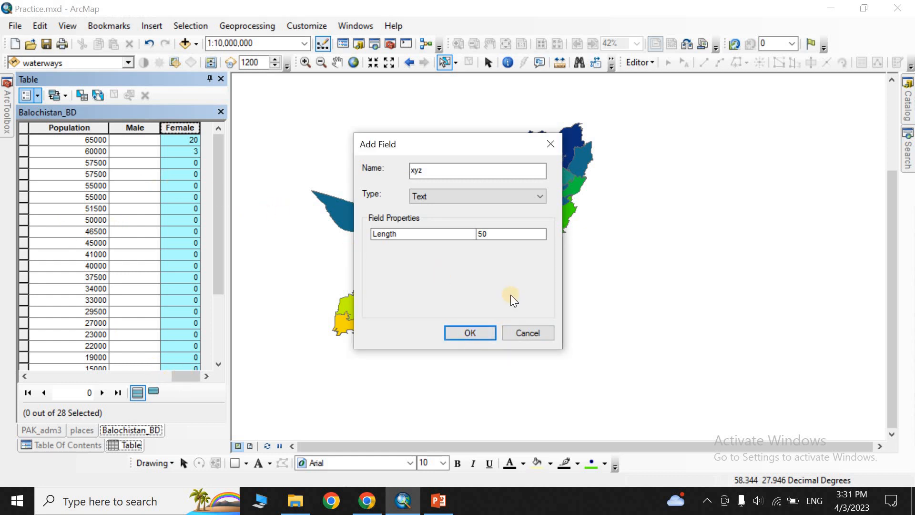
click(520, 332)
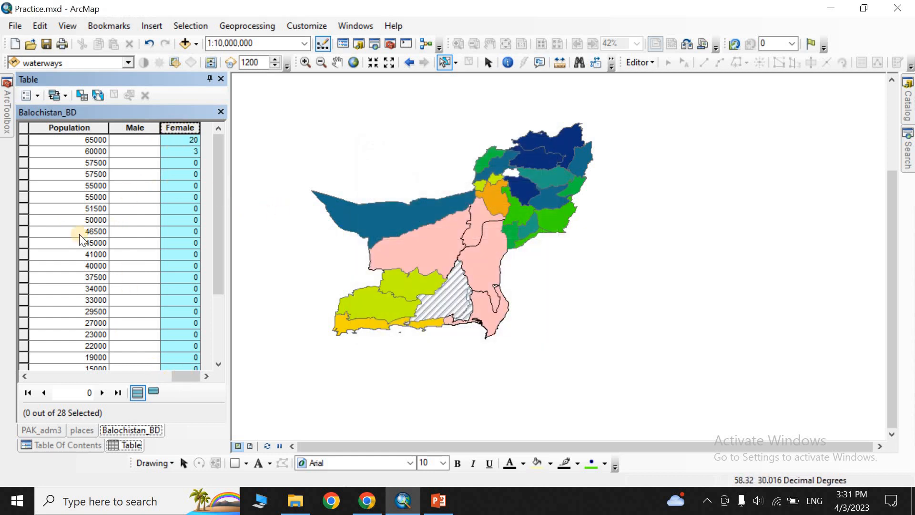
Step: View the statistics of the Population field and examine its count, minimum and maximum values
click(65, 127)
right_click(67, 127)
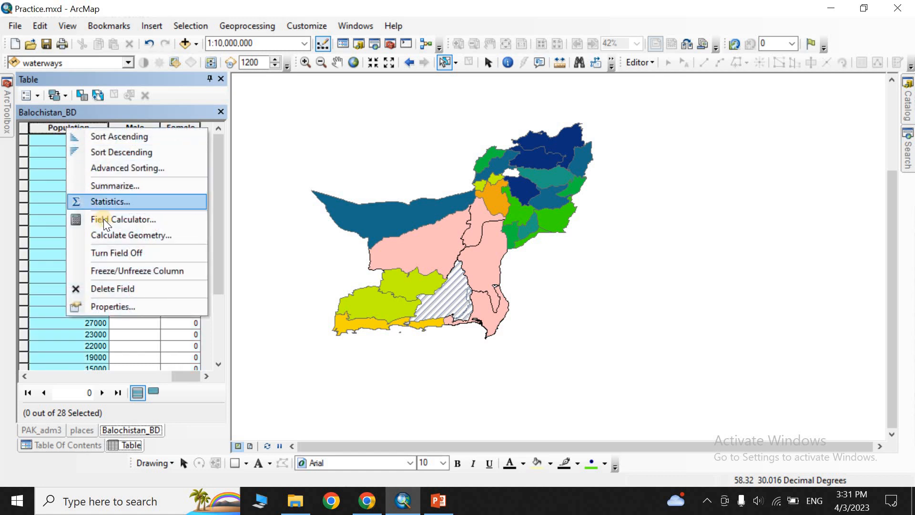
click(113, 203)
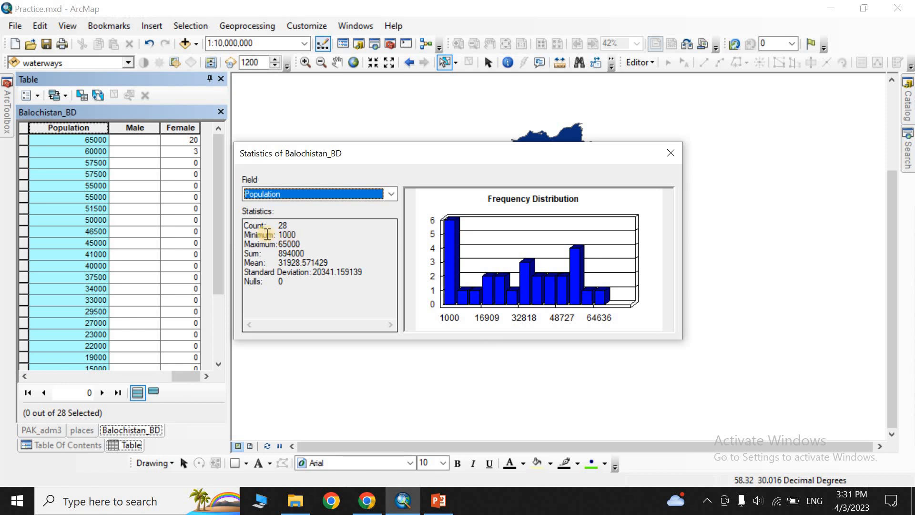
drag(266, 226, 289, 225)
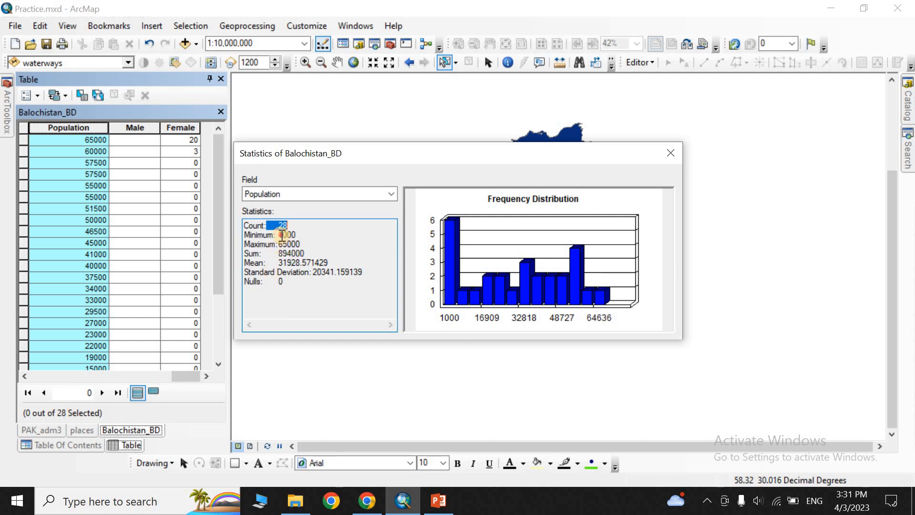
drag(281, 234, 301, 235)
double_click(300, 243)
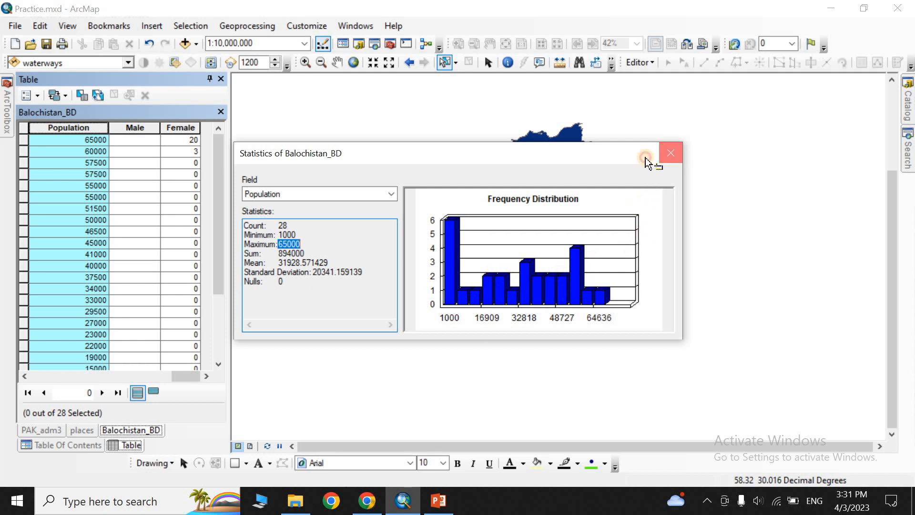
click(668, 153)
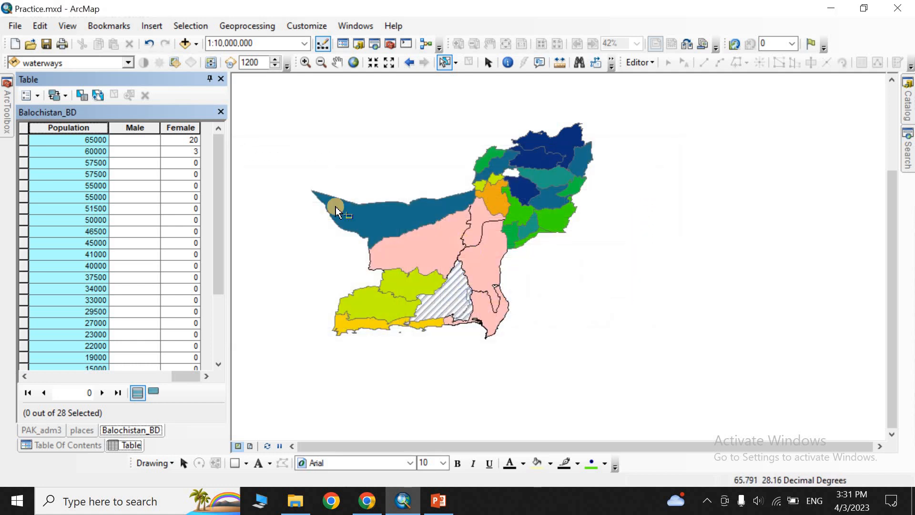
Step: Symbolize the Balochistan_BD layer with graduated symbols based on the Population field, using 10 classes
click(76, 445)
right_click(77, 267)
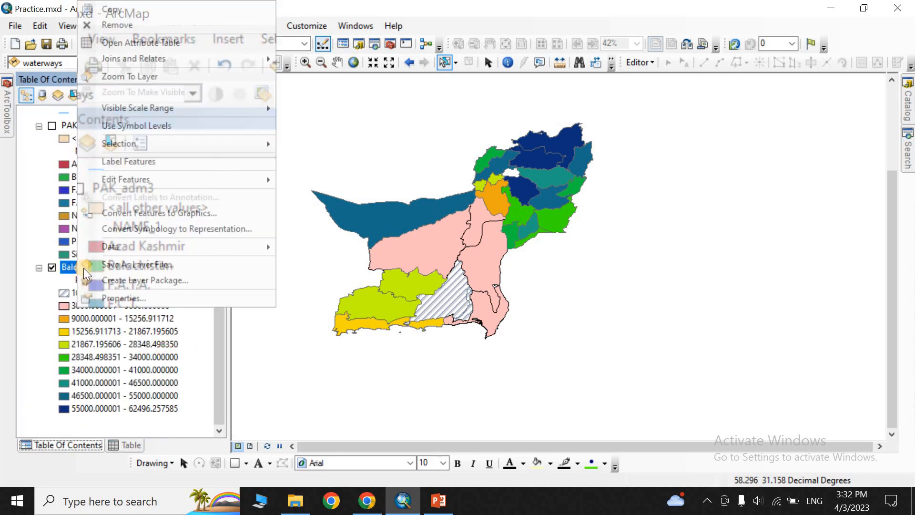
click(126, 298)
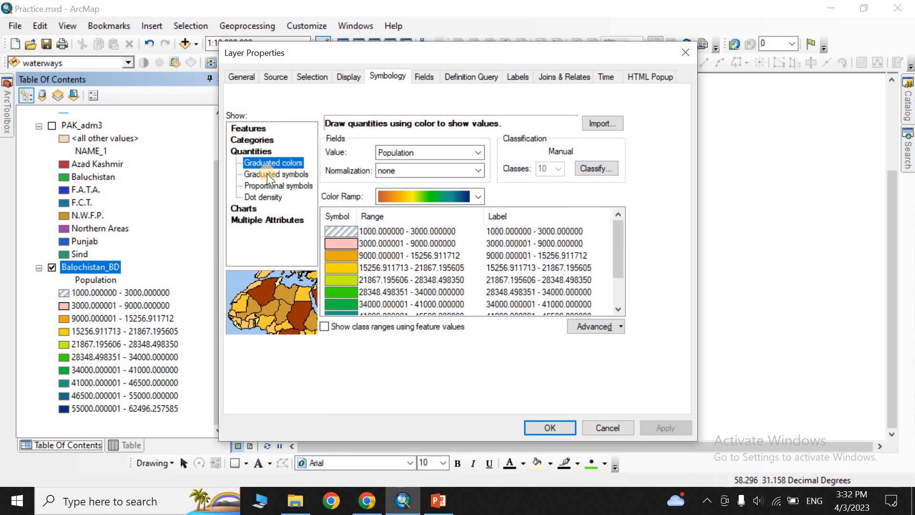
click(267, 174)
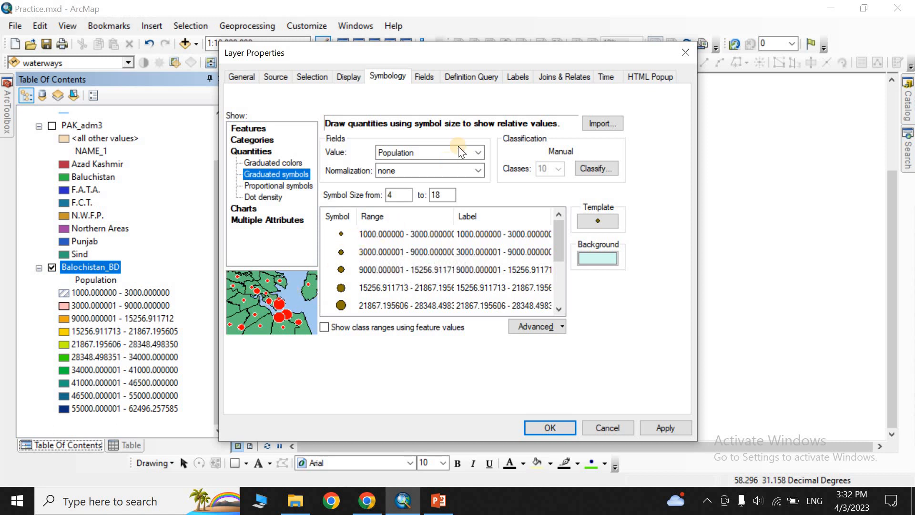
click(477, 153)
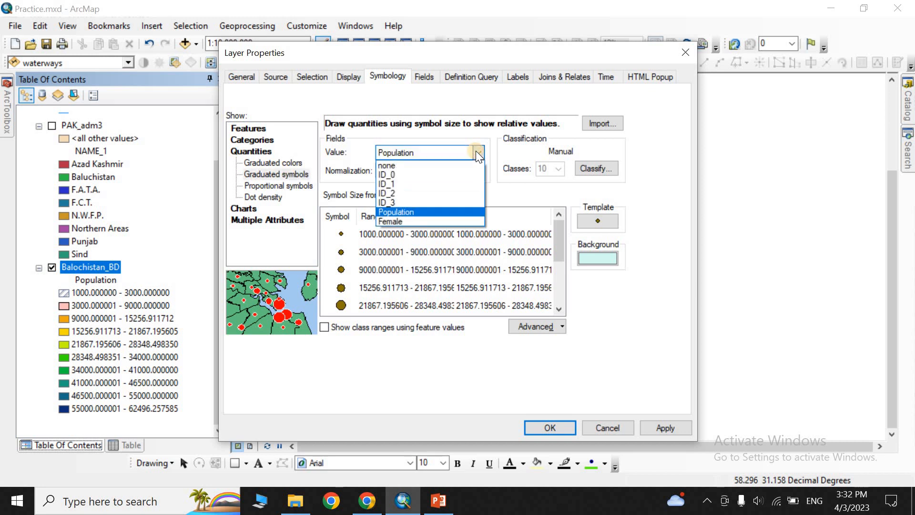
click(477, 211)
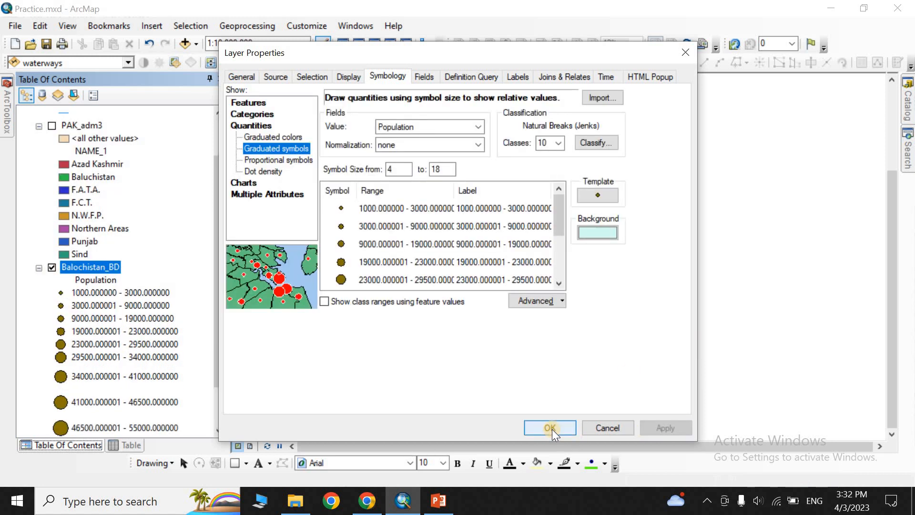
click(551, 428)
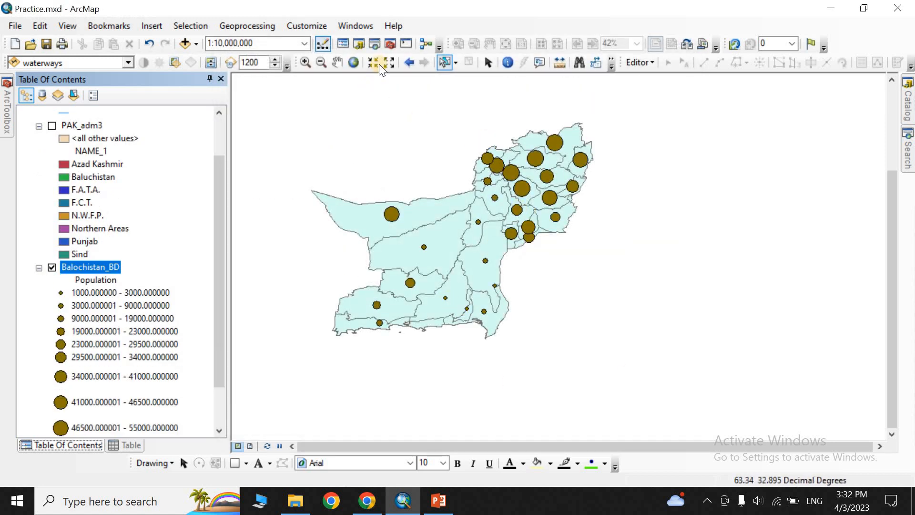
Step: Change the template colour of Balochistan_BD's graduated symbols to yellow, apply it, and check the result on the map
click(337, 62)
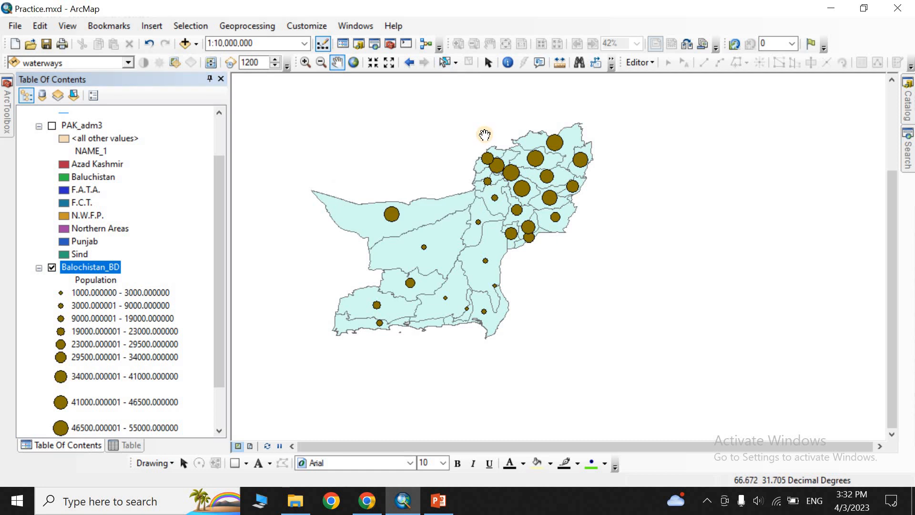
scroll(485, 137, up, 1)
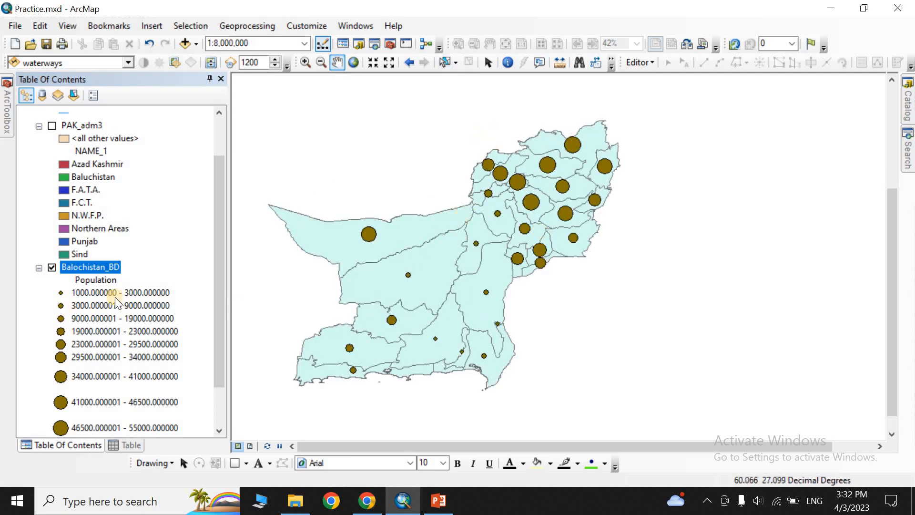
scroll(147, 286, down, 1)
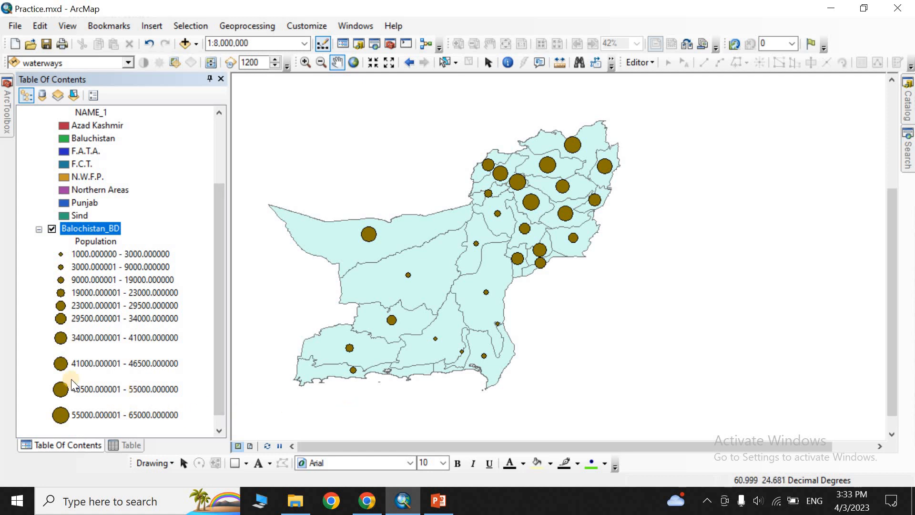
right_click(109, 234)
click(185, 472)
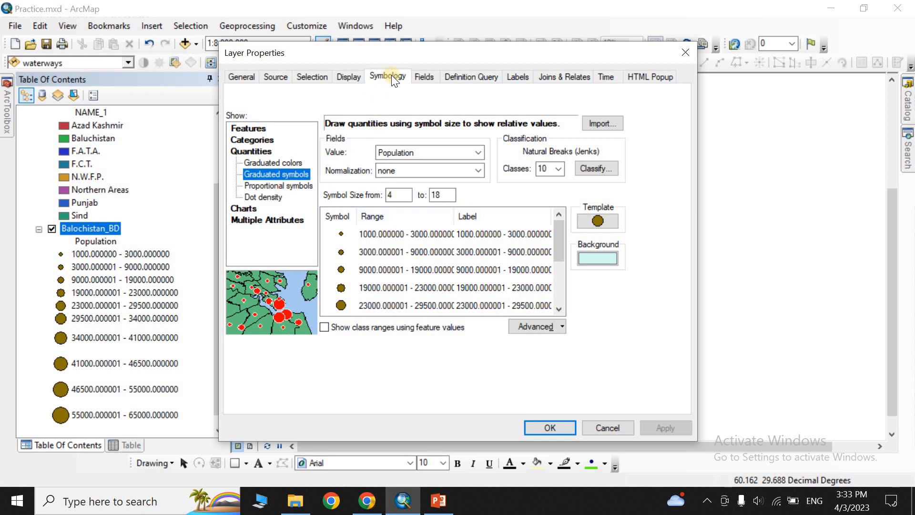
click(597, 222)
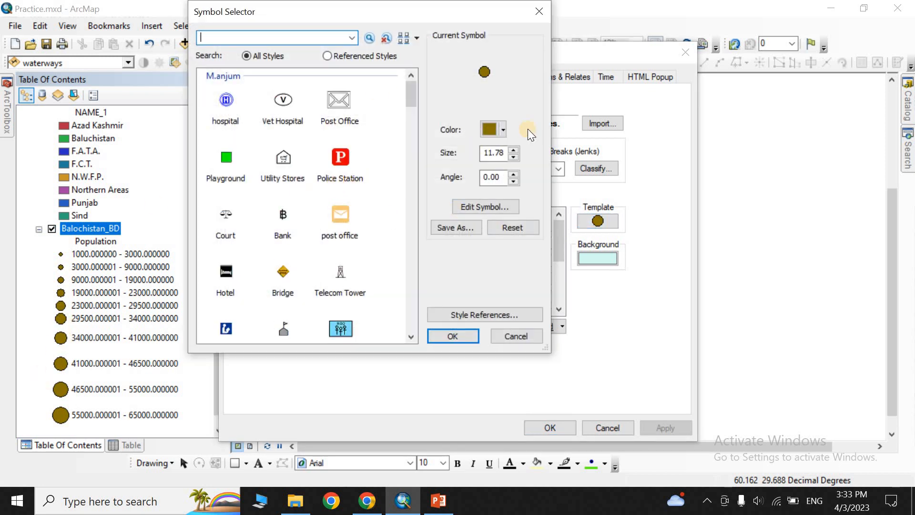
click(503, 130)
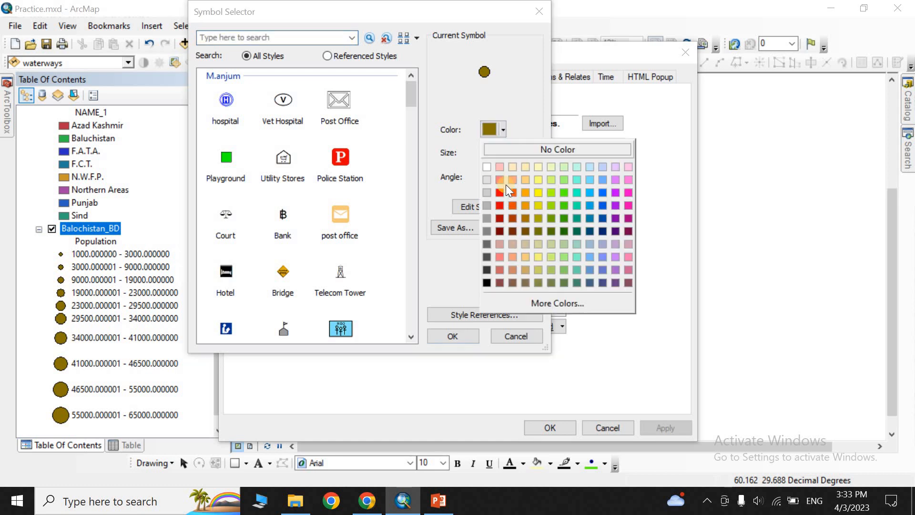
click(537, 193)
click(463, 340)
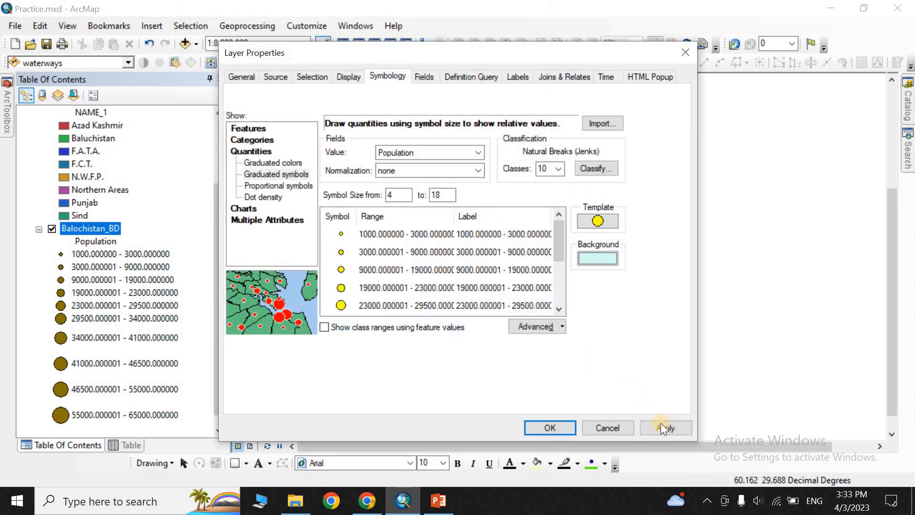
click(661, 424)
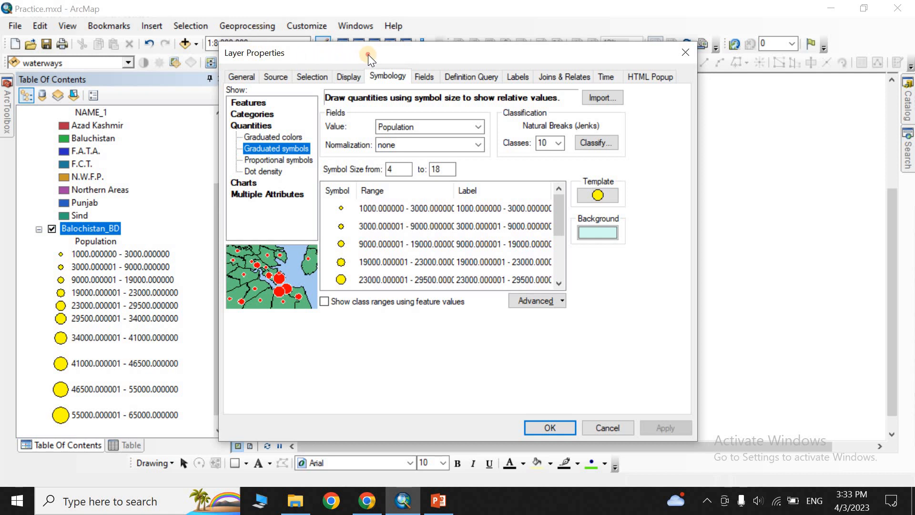
drag(368, 54, 504, 194)
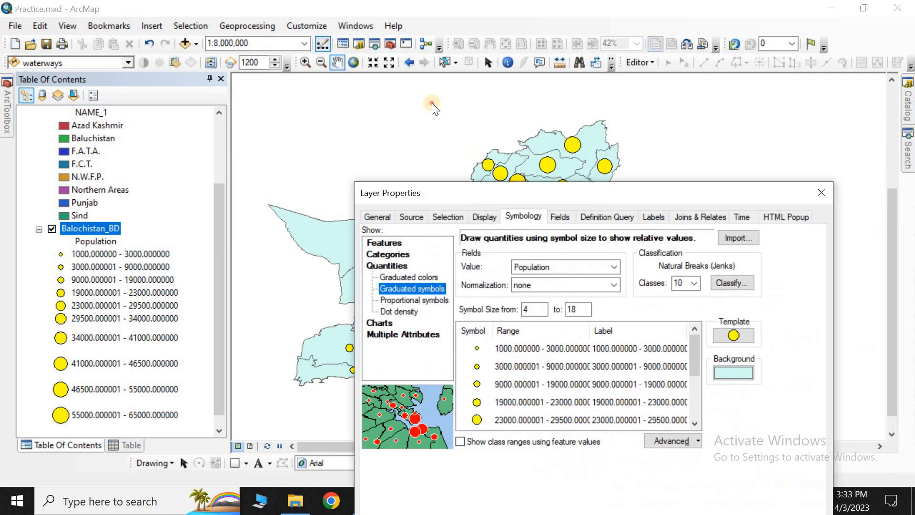
drag(431, 103, 387, 61)
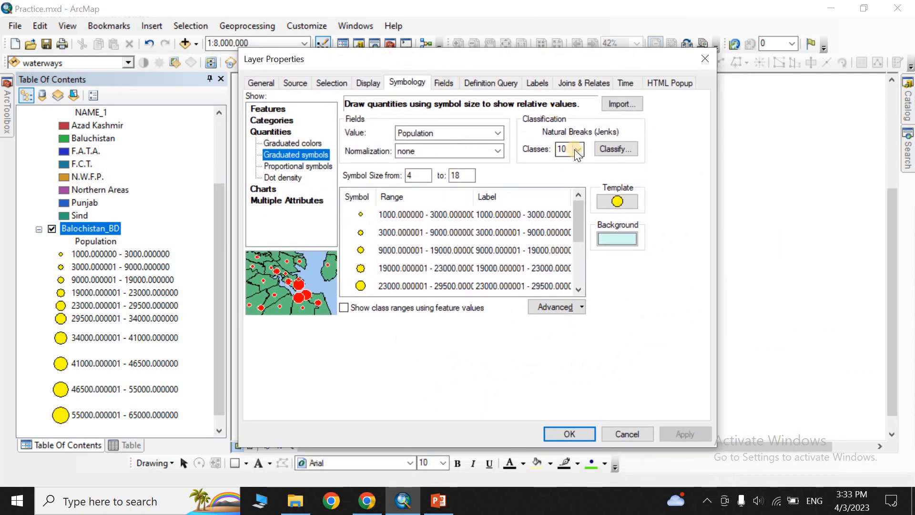
Step: Symbolize the Balochistan_BD layer with proportional symbols based on the Population field
click(296, 168)
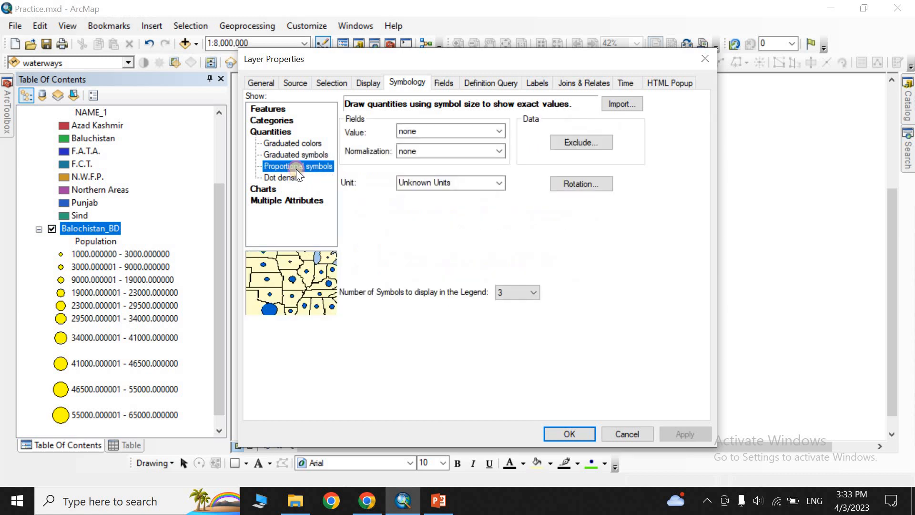
click(501, 131)
click(436, 188)
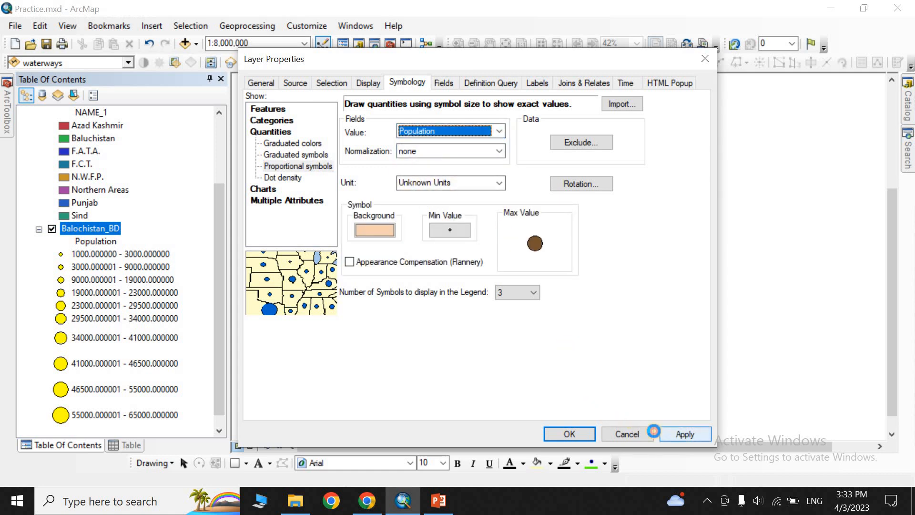
click(653, 431)
click(570, 434)
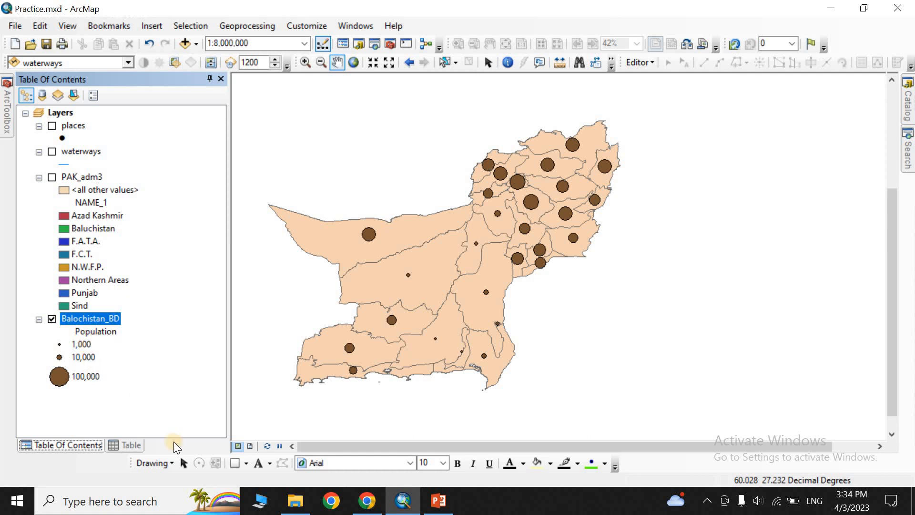
Step: Compare Balochistan_BD's graduated symbols classes for Population with the proportional symbols settings, keeping the layer on proportional symbols
right_click(87, 321)
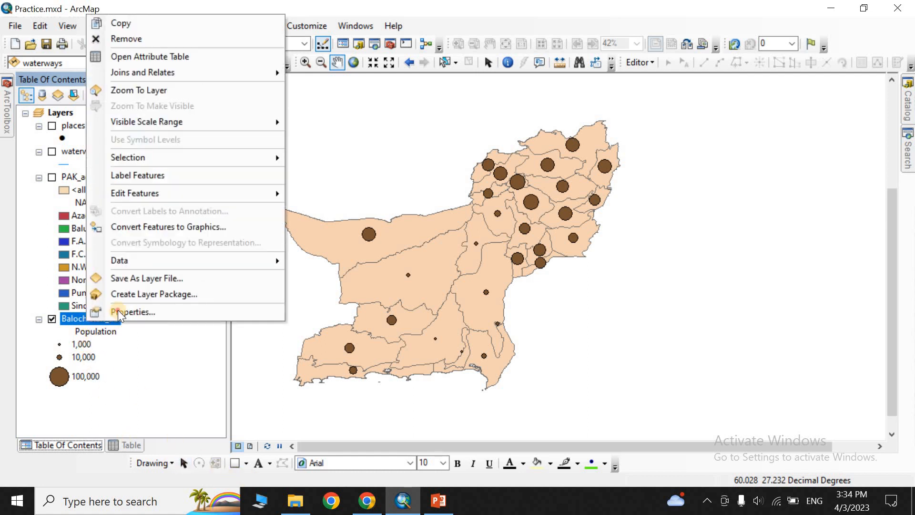
click(125, 311)
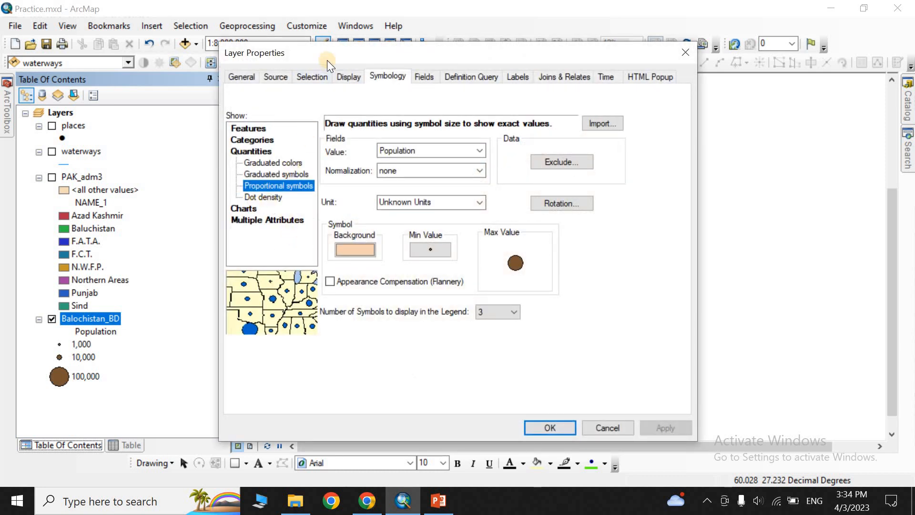
click(273, 174)
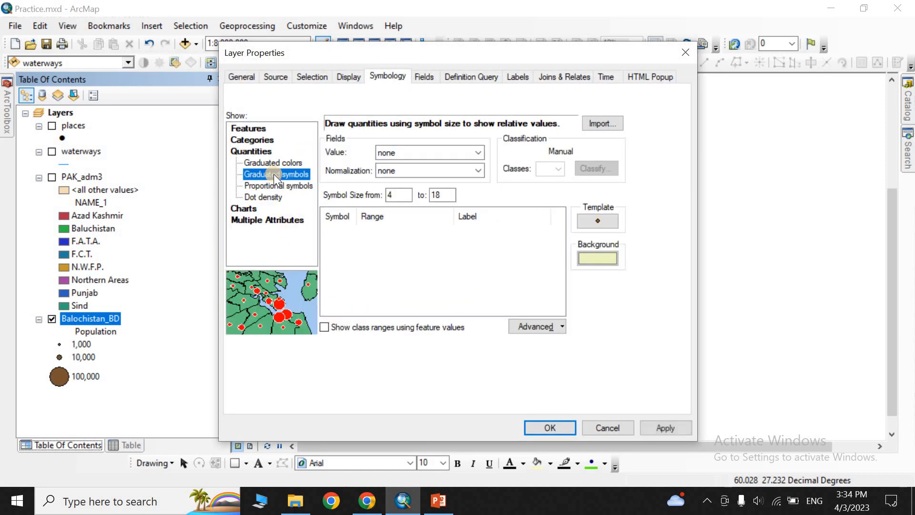
click(472, 153)
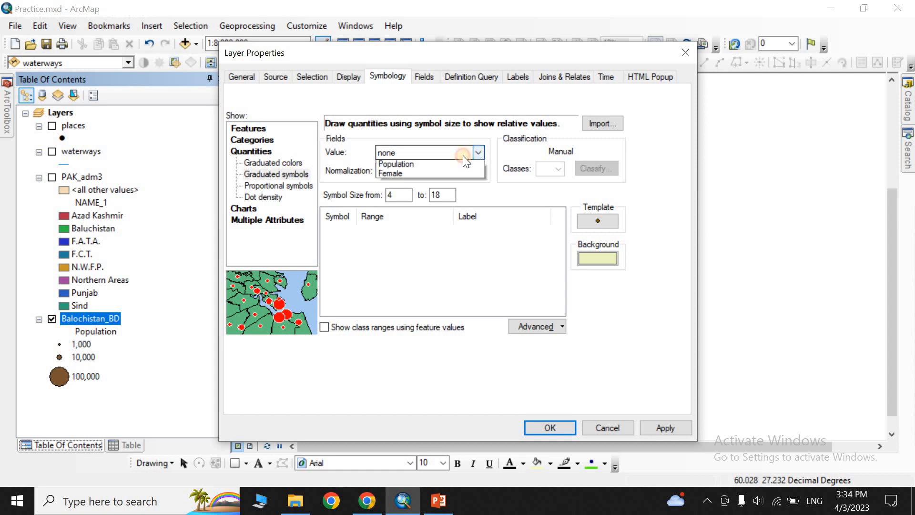
click(397, 212)
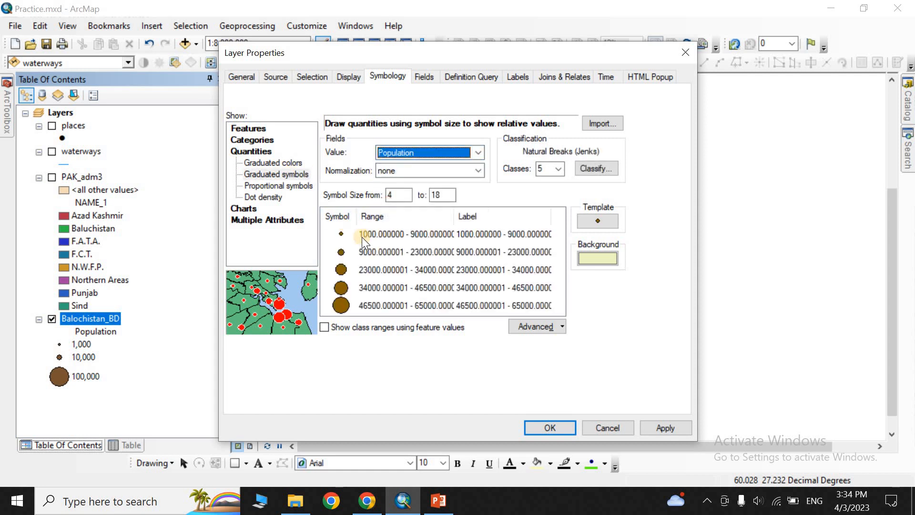
click(497, 303)
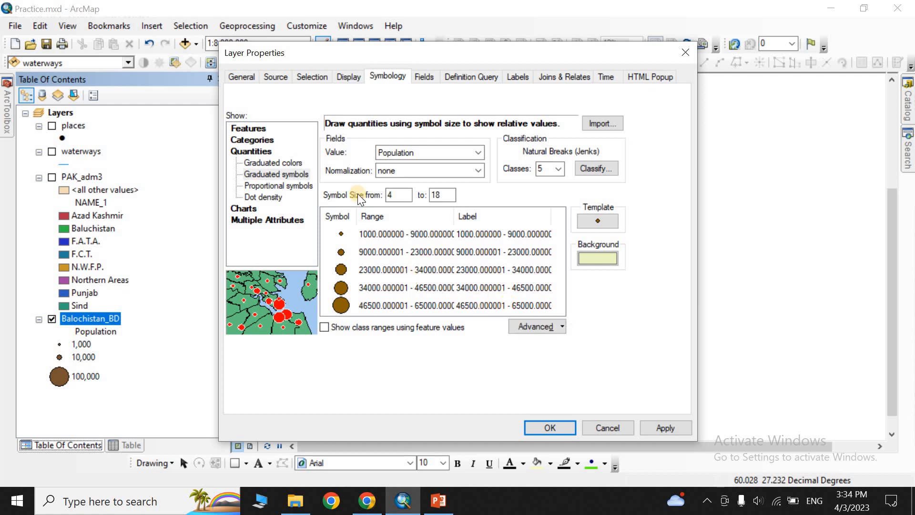
click(292, 187)
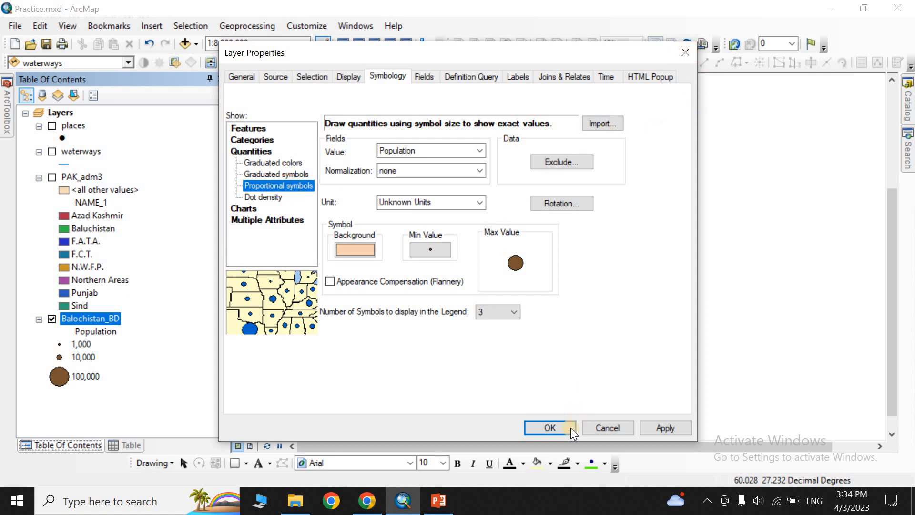
click(551, 429)
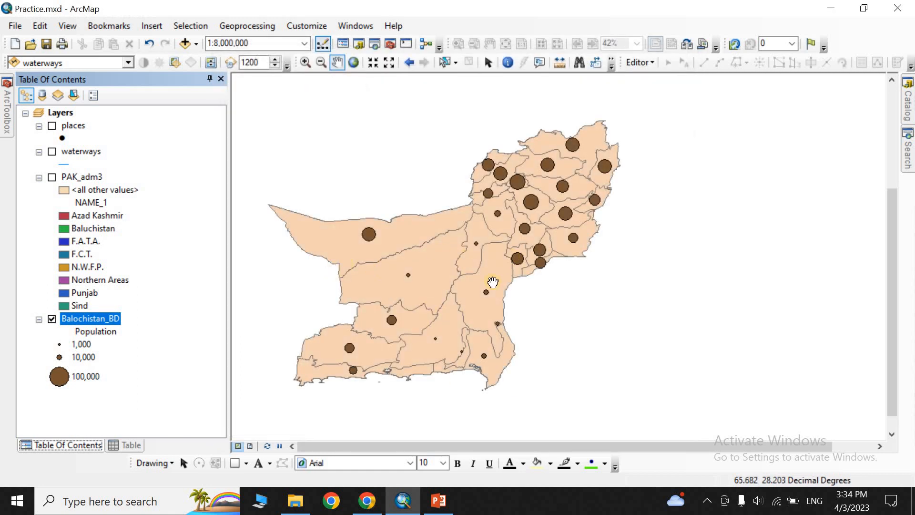
Step: Examine the 1,000, 10,000 and 100,000 legend symbols of Balochistan_BD against the map, and review the layer's proportional symbols settings
click(76, 344)
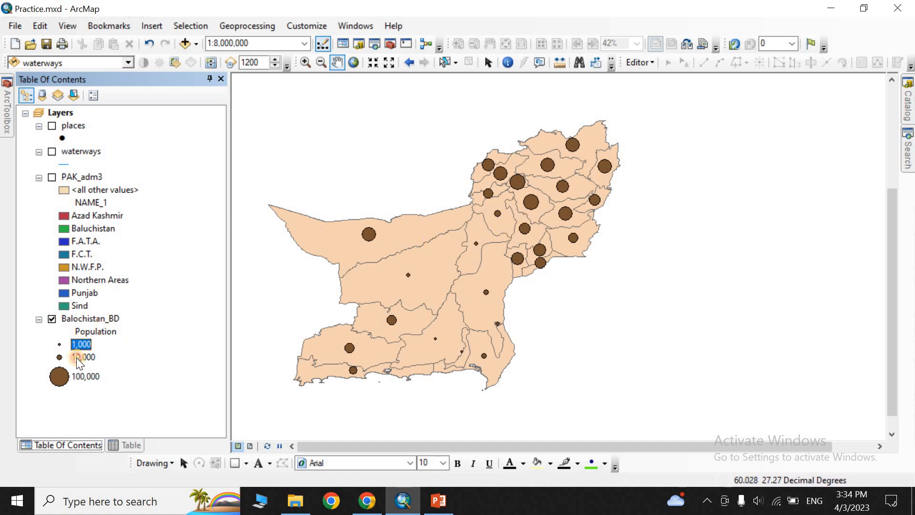
click(76, 357)
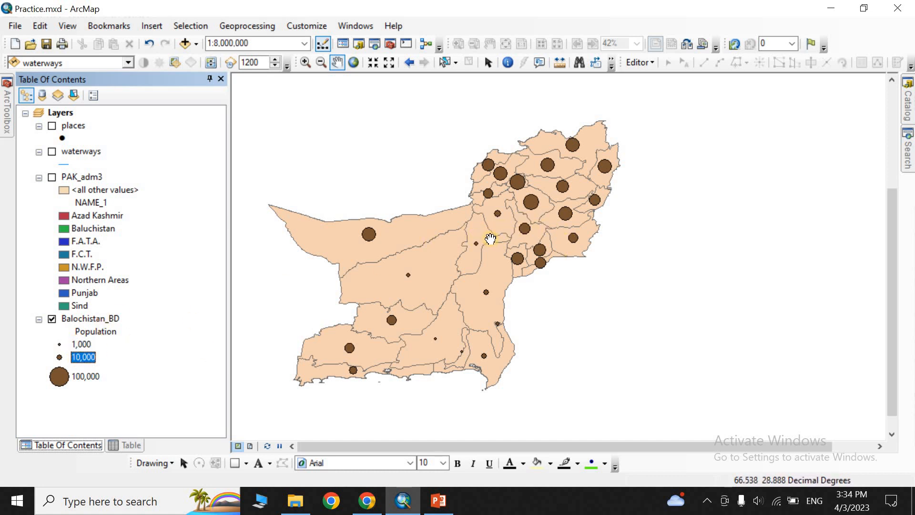
click(82, 376)
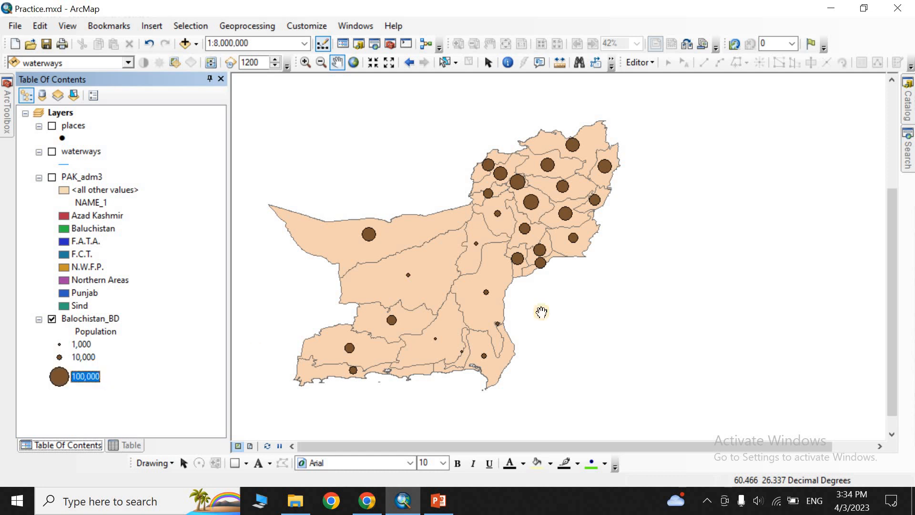
click(86, 377)
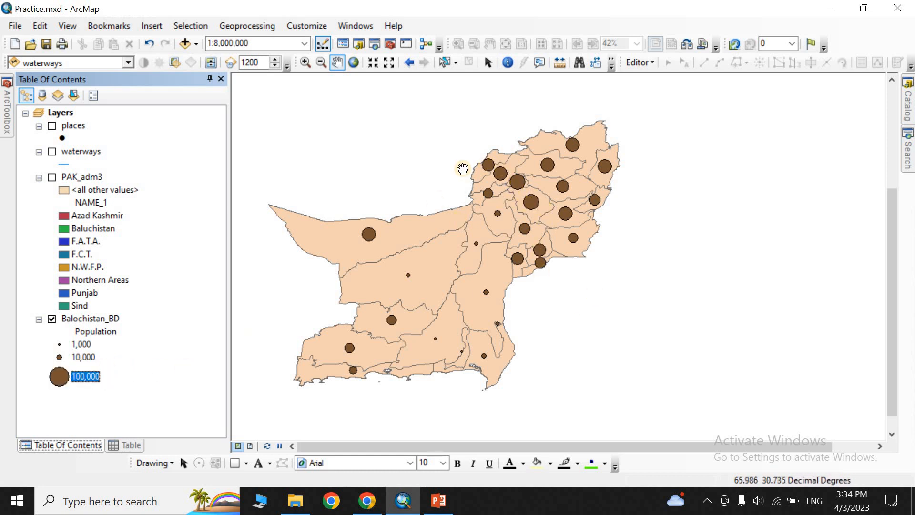
right_click(73, 318)
click(115, 306)
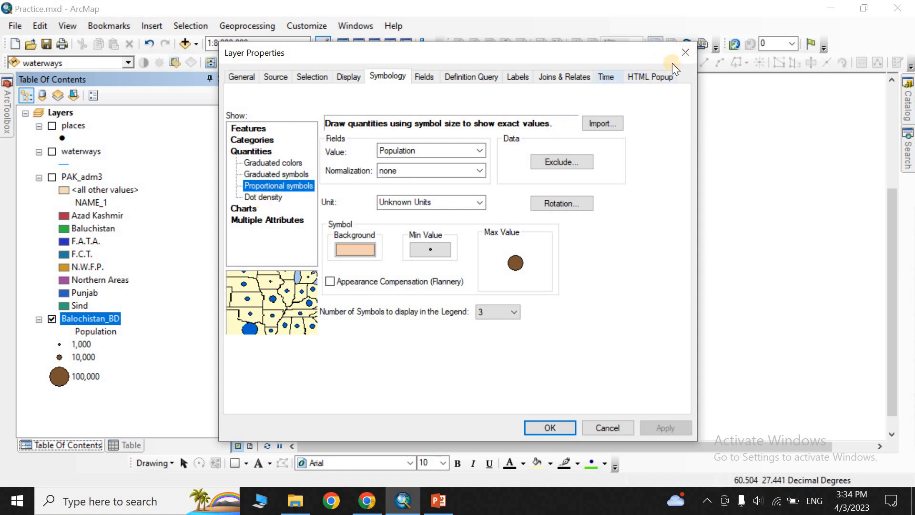
click(686, 52)
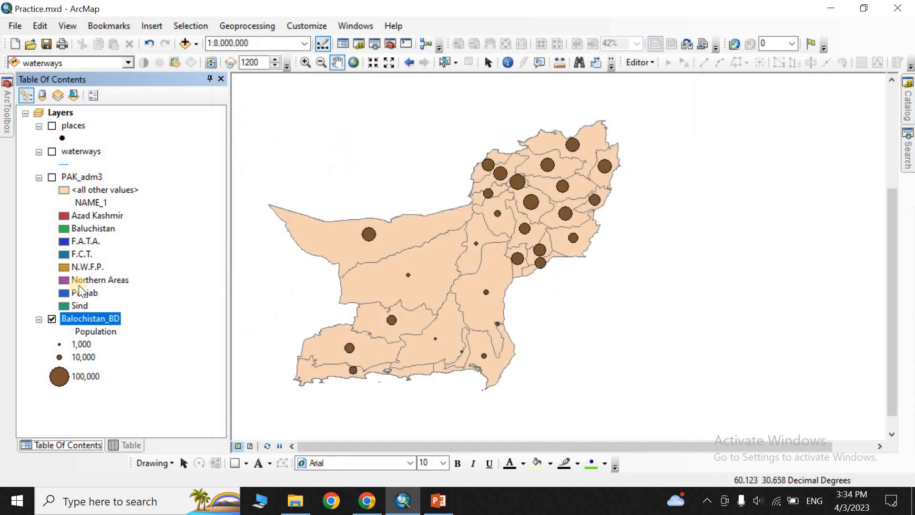
Step: View the places points and the PAK_adm3 provinces on their own in turn, and display only Balochistan_BD again
click(52, 319)
click(52, 127)
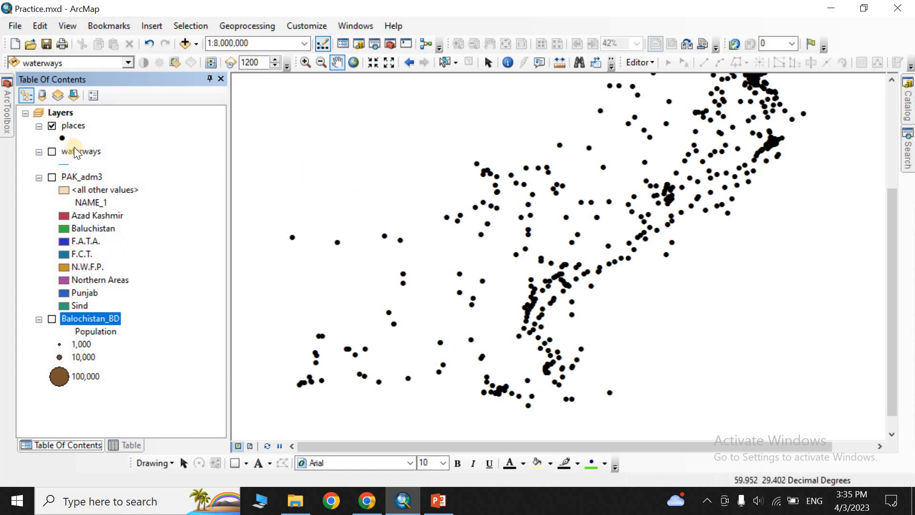
click(51, 126)
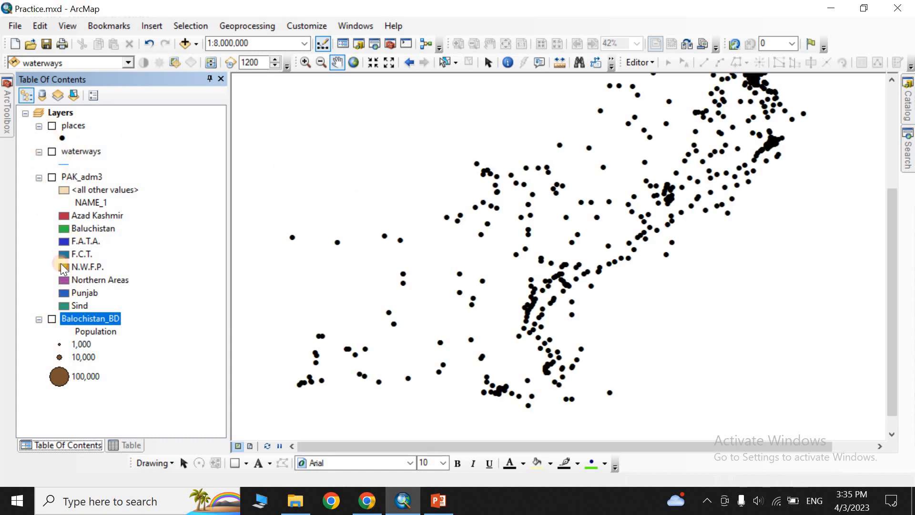
click(52, 177)
scroll(359, 237, up, 2)
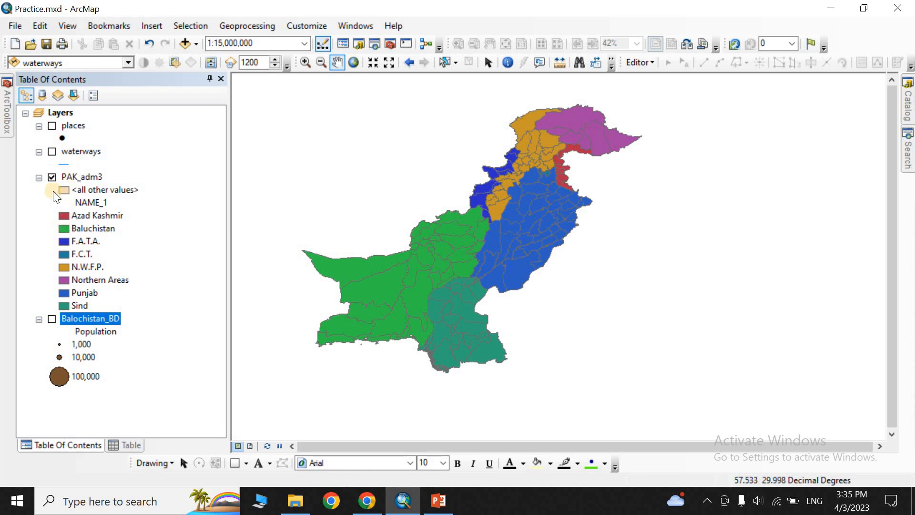
click(52, 178)
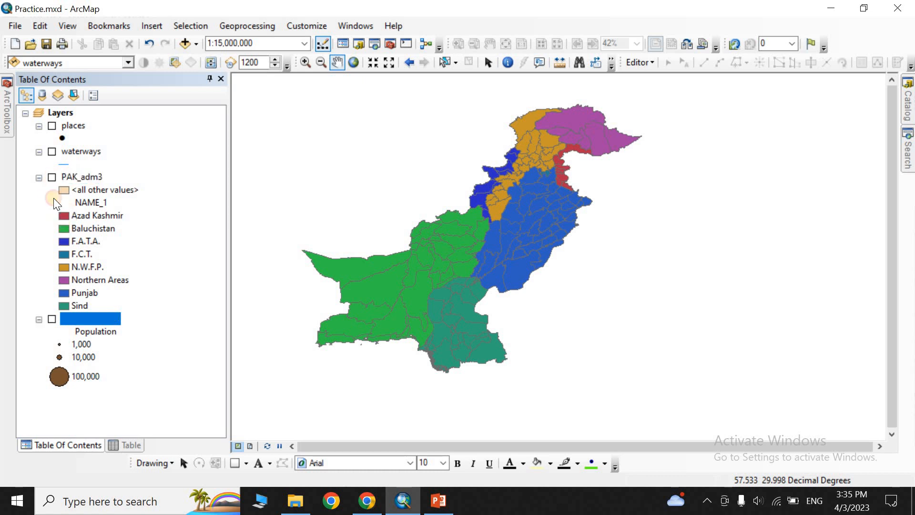
click(53, 319)
Step: Symbolize the Balochistan_BD layer with dot density based on the Population field, apply it, and check the result on the map
right_click(98, 318)
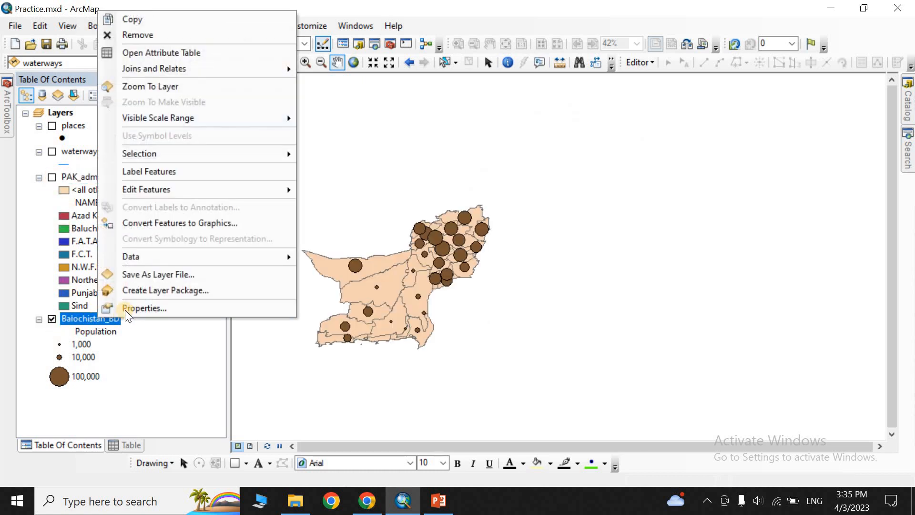
click(126, 303)
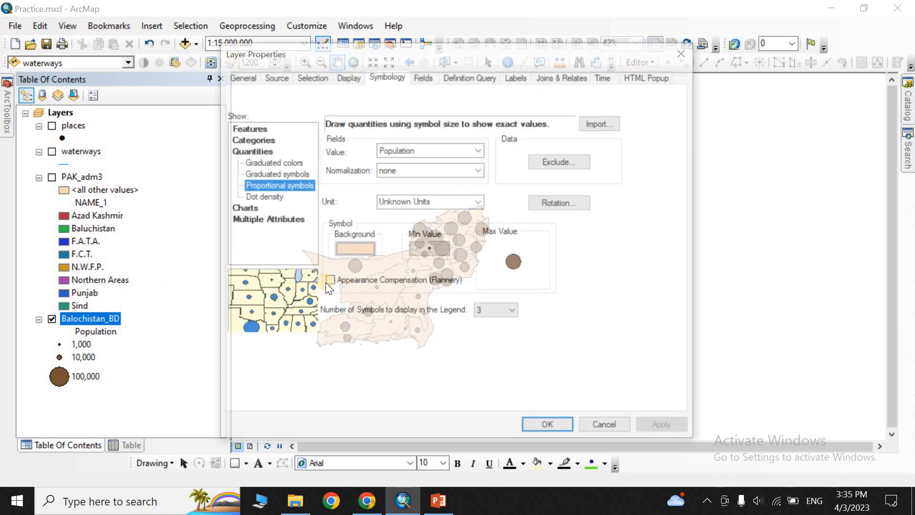
click(269, 199)
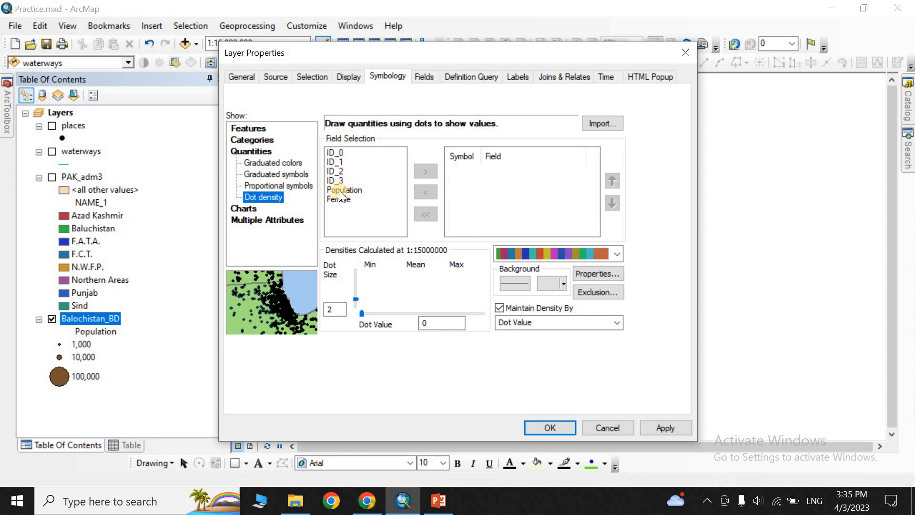
drag(339, 189, 495, 183)
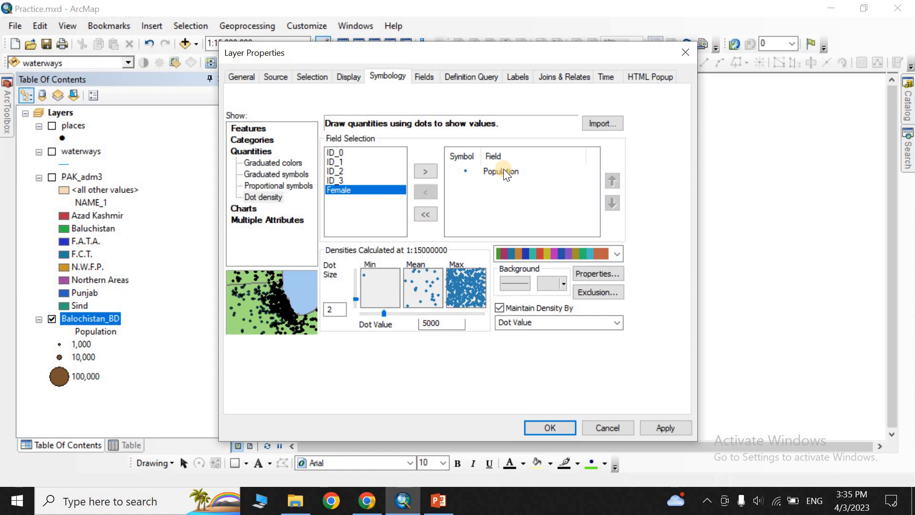
scroll(495, 253, down, 2)
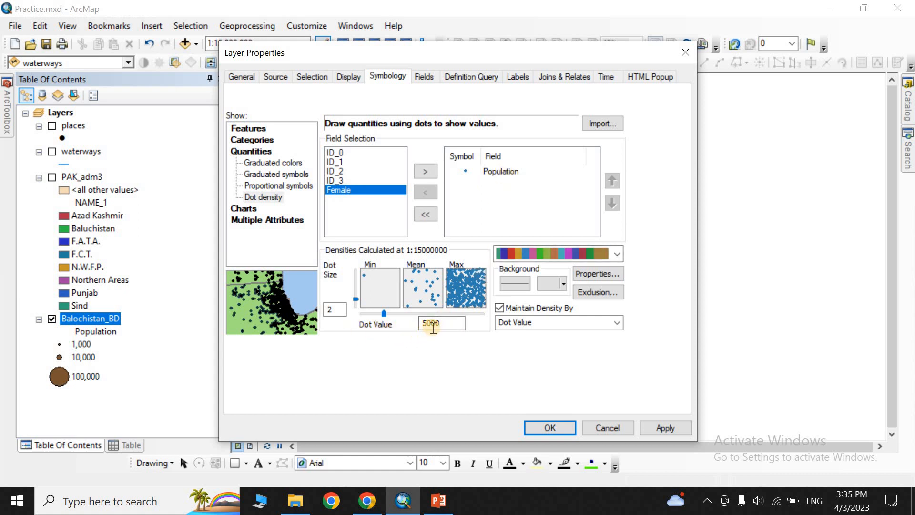
scroll(508, 257, down, 1)
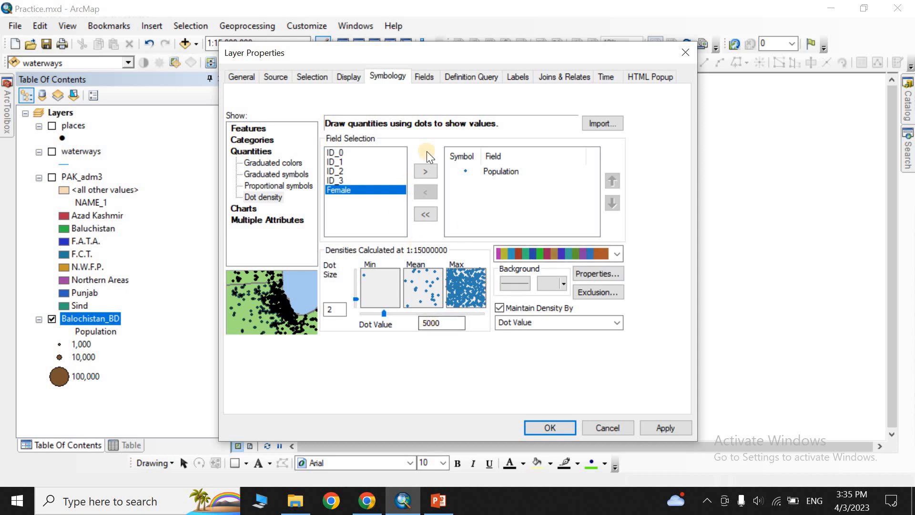
click(658, 428)
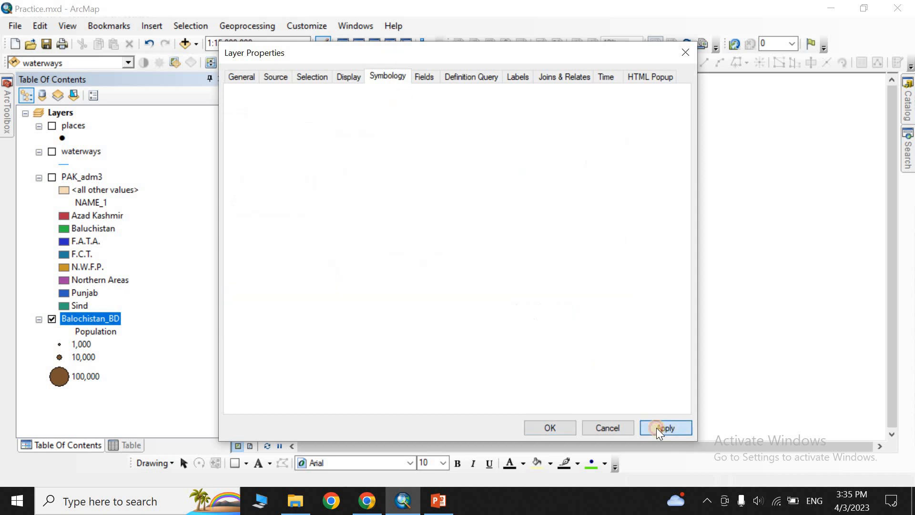
drag(351, 70, 653, 154)
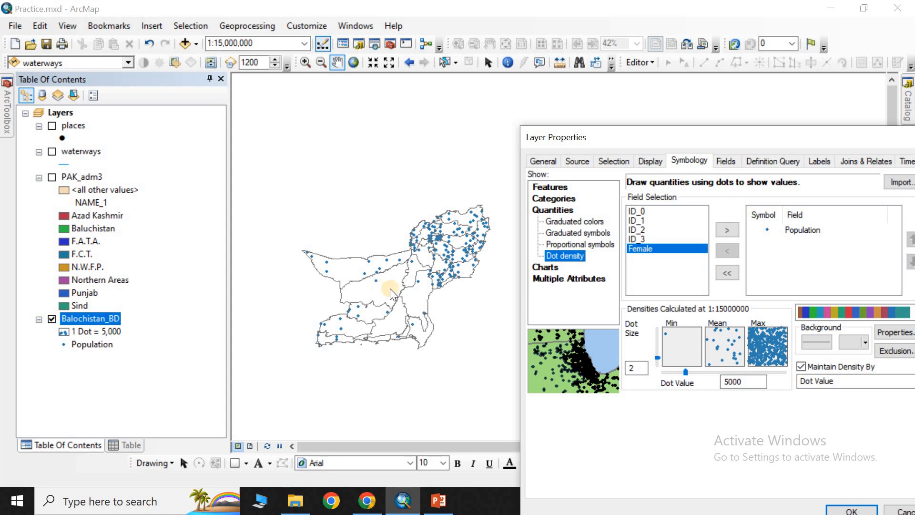
drag(740, 142, 418, 82)
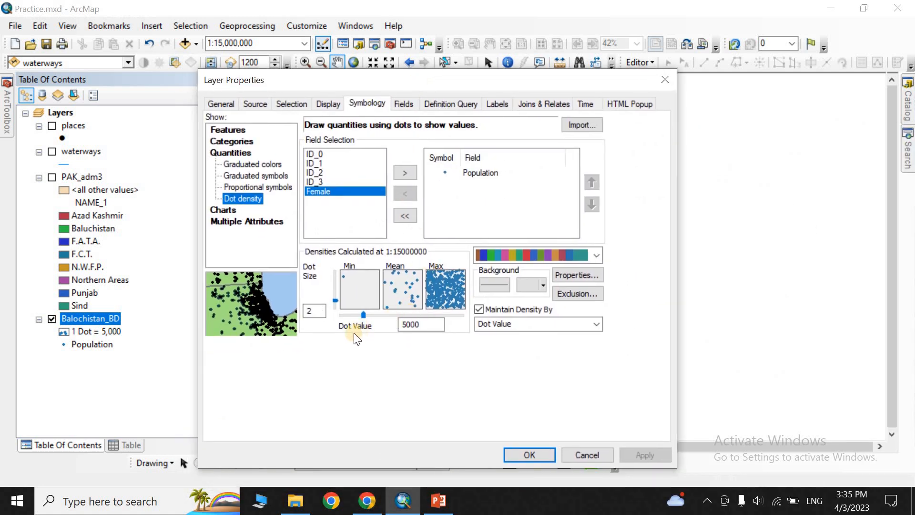
Step: Set the dot value of Balochistan_BD's dot density symbology to 4000 and apply it to the layer
click(363, 316)
mouse_move(368, 318)
mouse_down()
mouse_move(440, 316)
mouse_move(368, 317)
mouse_up()
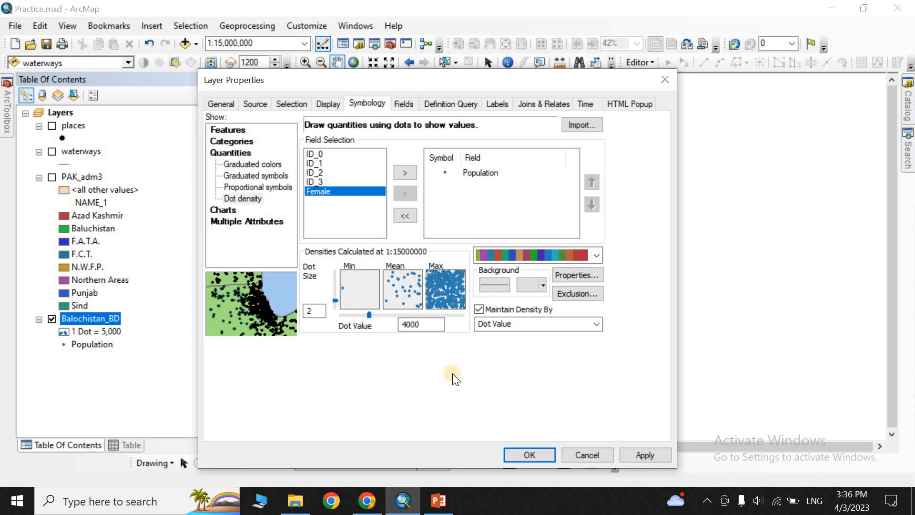
click(649, 458)
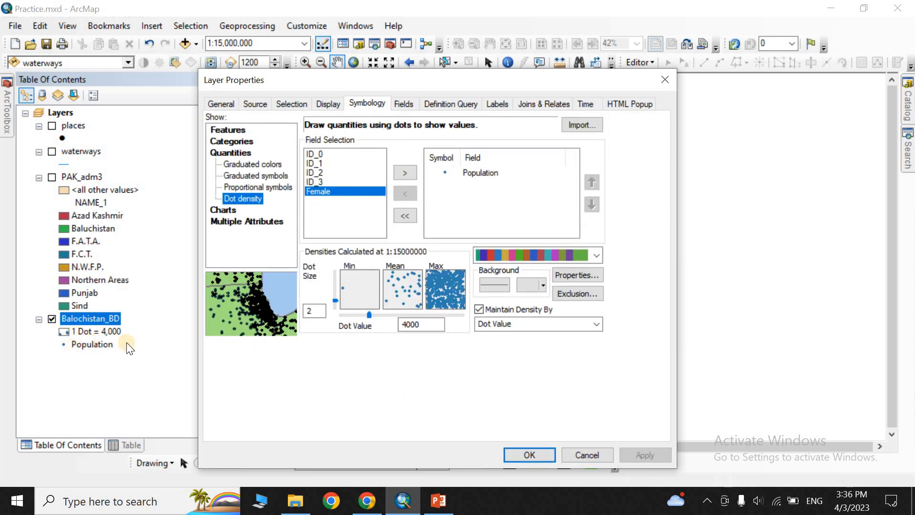
drag(433, 82, 472, 115)
click(537, 477)
Step: View the dot density map at 1:6,000,000 and examine the legend's dot value in relation to the map scale
scroll(409, 263, down, 3)
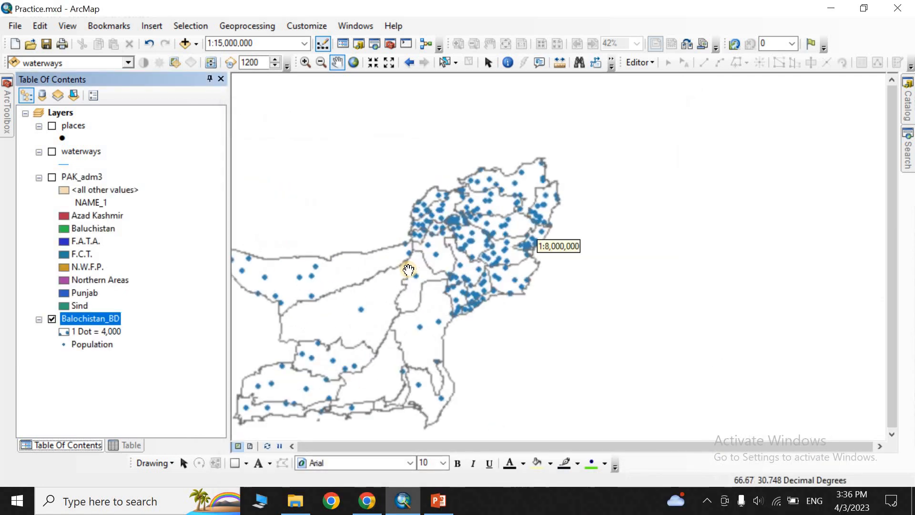
drag(414, 265, 491, 215)
scroll(459, 220, down, 1)
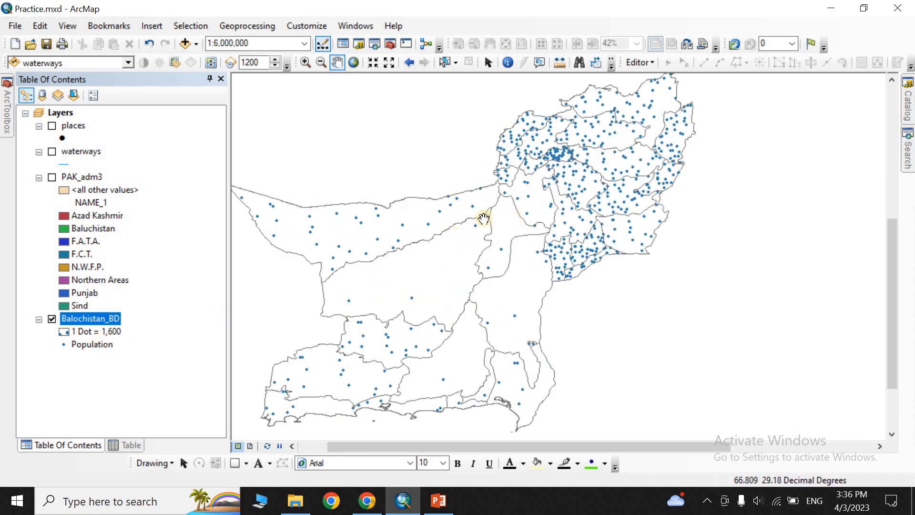
drag(522, 214, 552, 215)
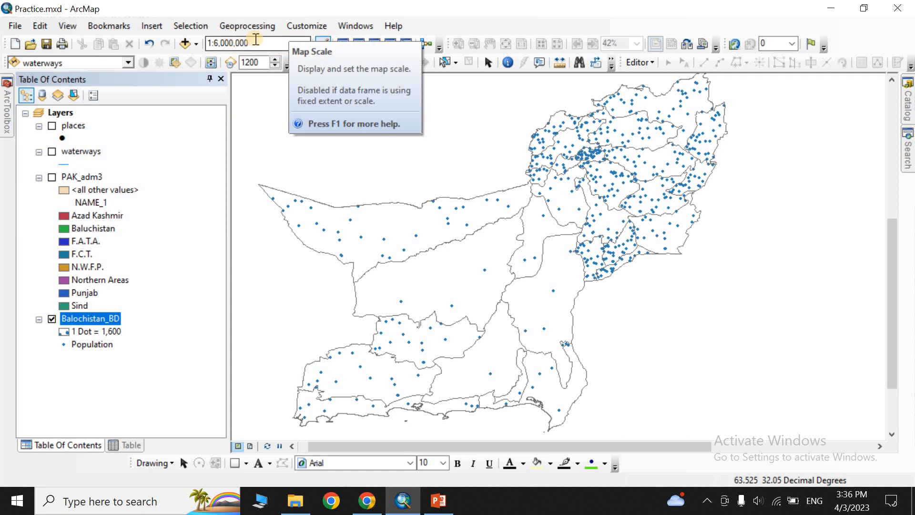
click(212, 43)
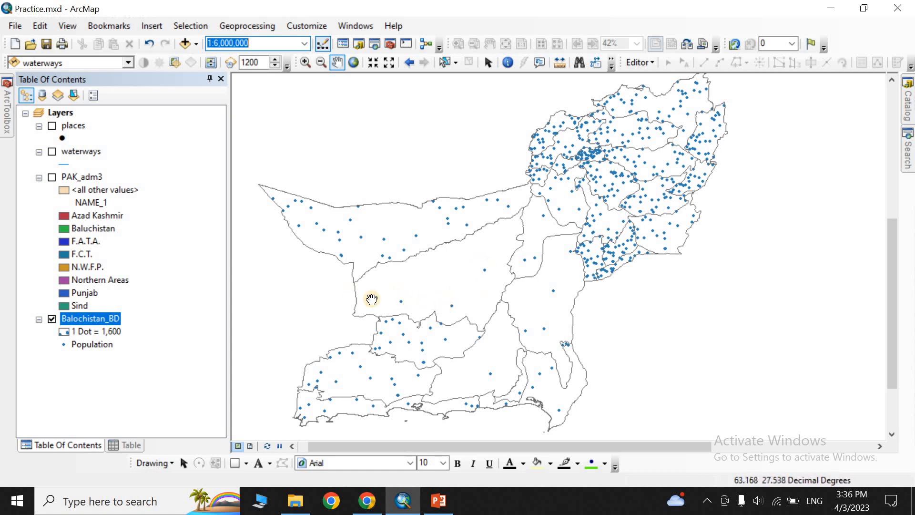
click(110, 333)
click(126, 343)
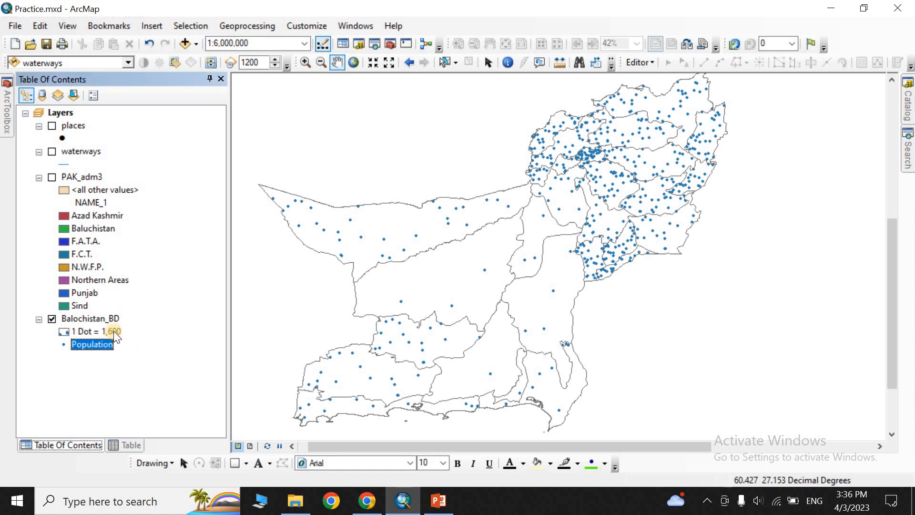
click(114, 332)
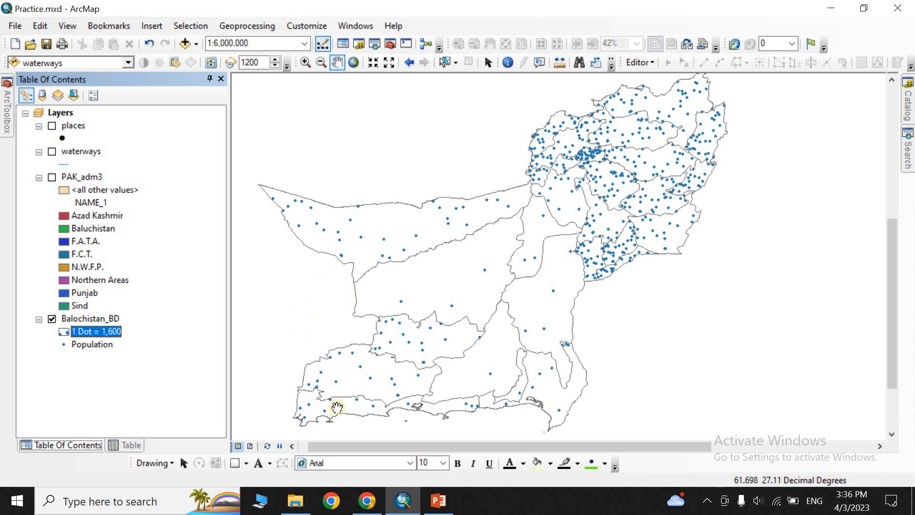
Step: Open Balochistan_BD's dot density symbology settings and compare the dot value with the dots on the map and the legend
click(91, 318)
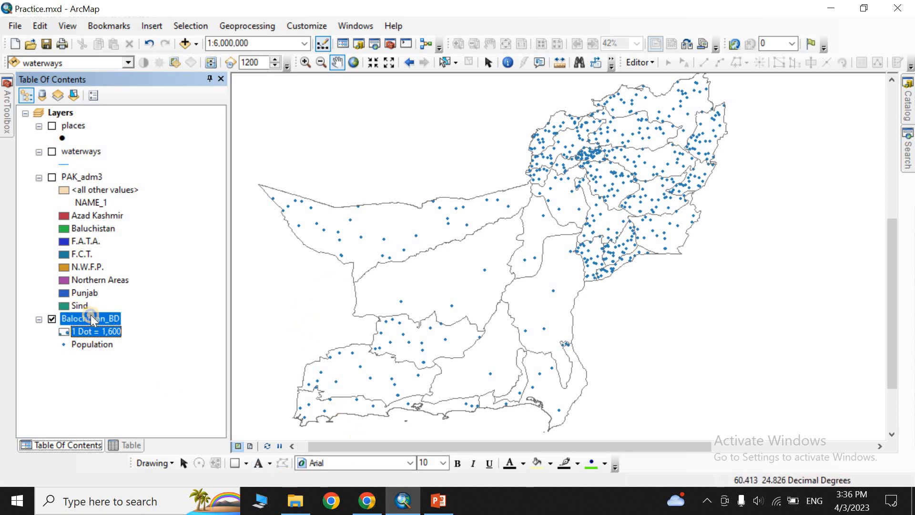
right_click(92, 319)
click(123, 310)
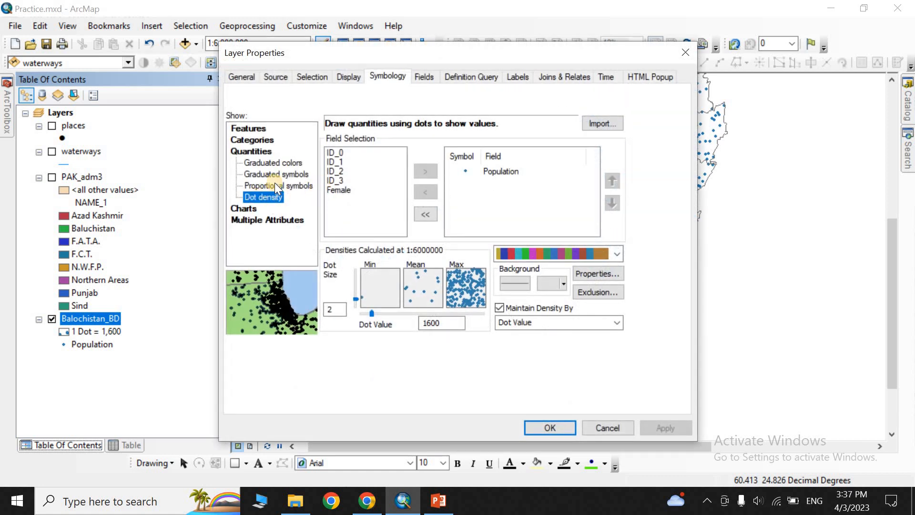
drag(391, 52, 355, 38)
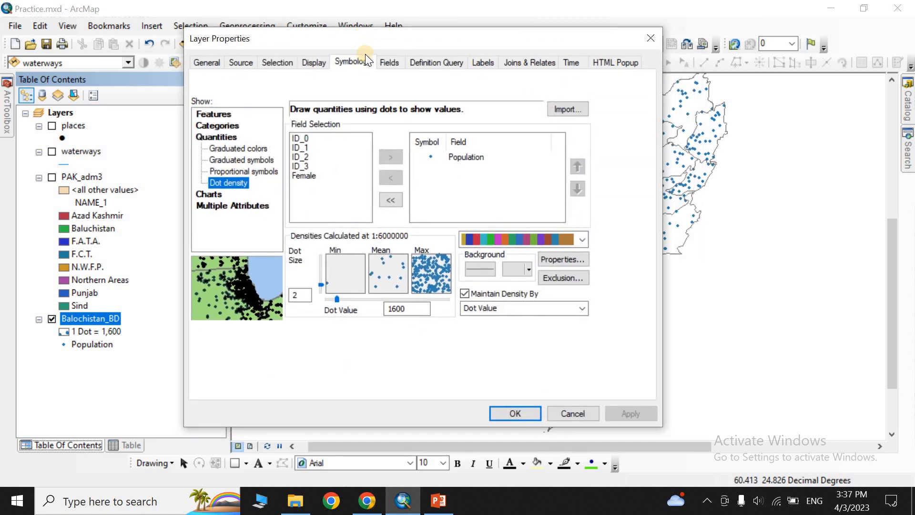
drag(417, 44, 362, 80)
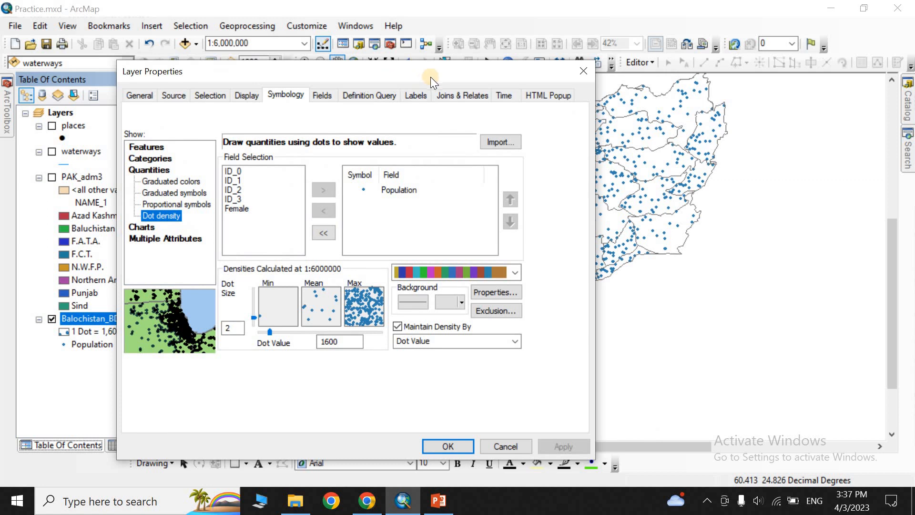
drag(431, 76, 351, 114)
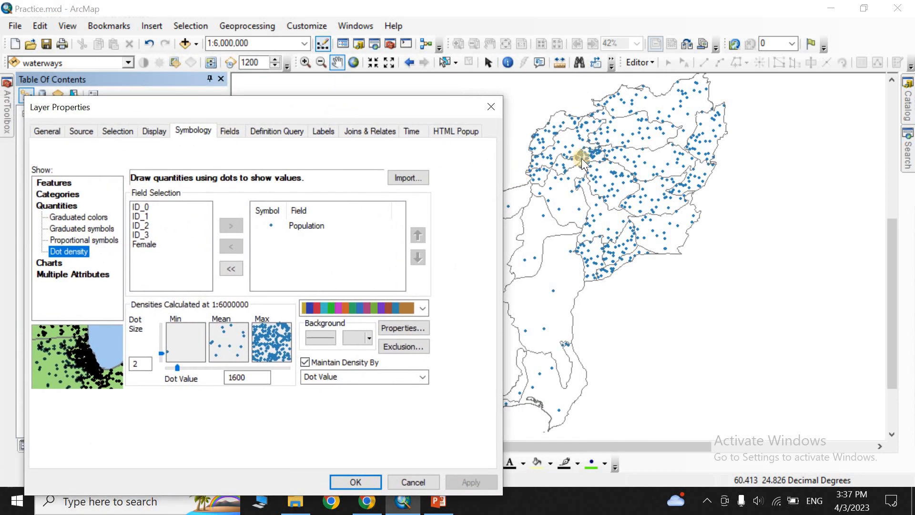
drag(231, 108, 542, 102)
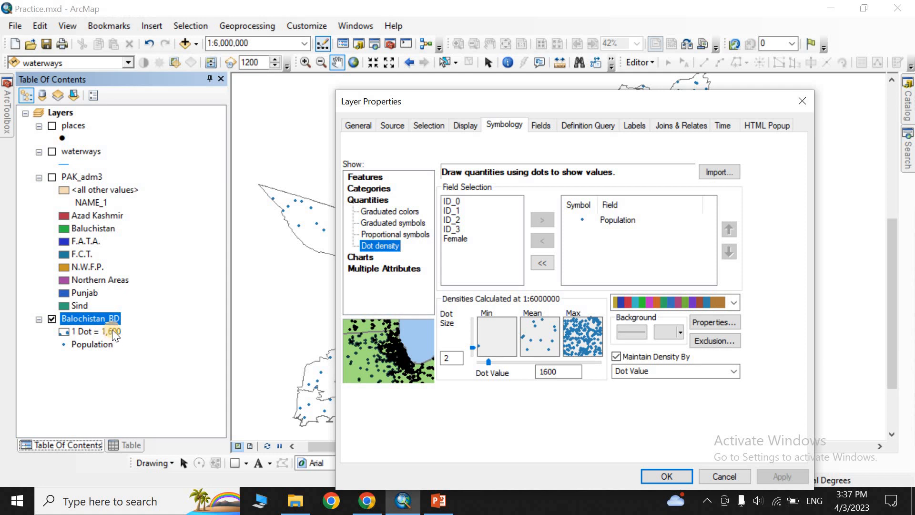
drag(616, 107, 438, 83)
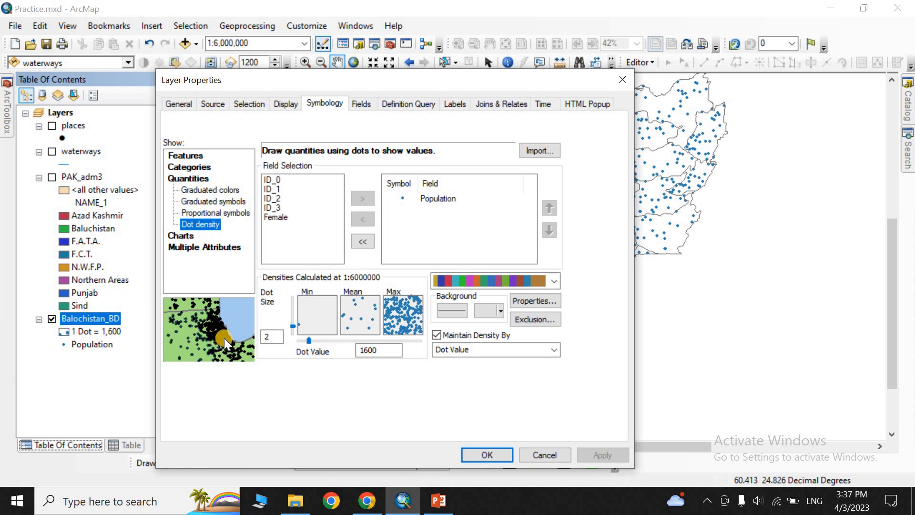
Step: Recolor Balochistan_BD's population dots with the gray multi-tone color ramp and apply the symbology to the map
click(553, 282)
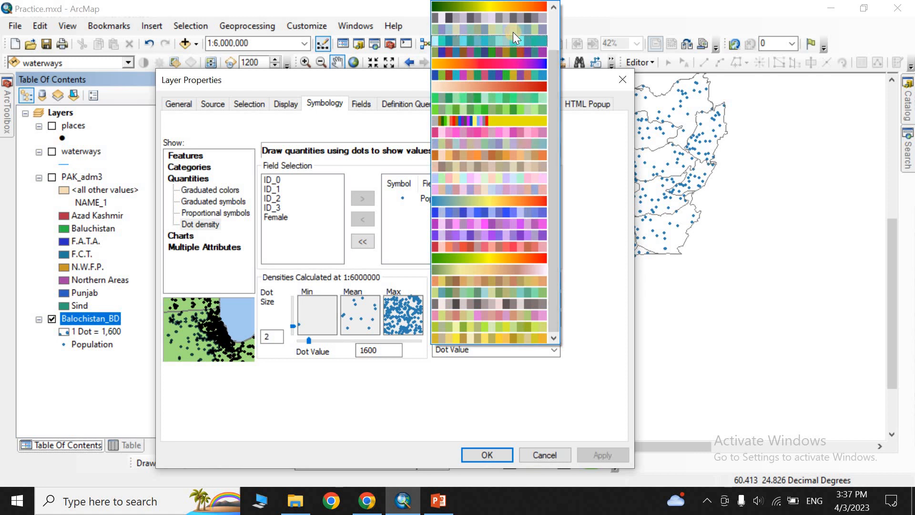
click(508, 17)
click(591, 455)
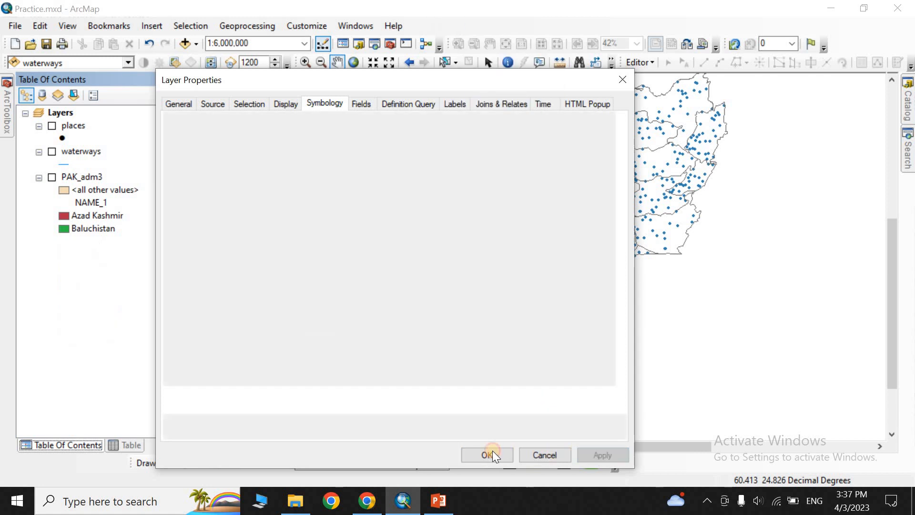
click(490, 453)
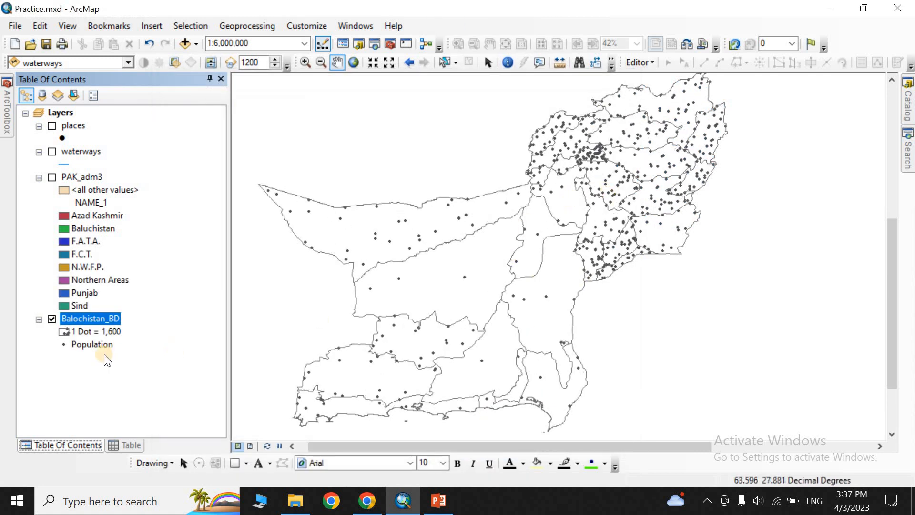